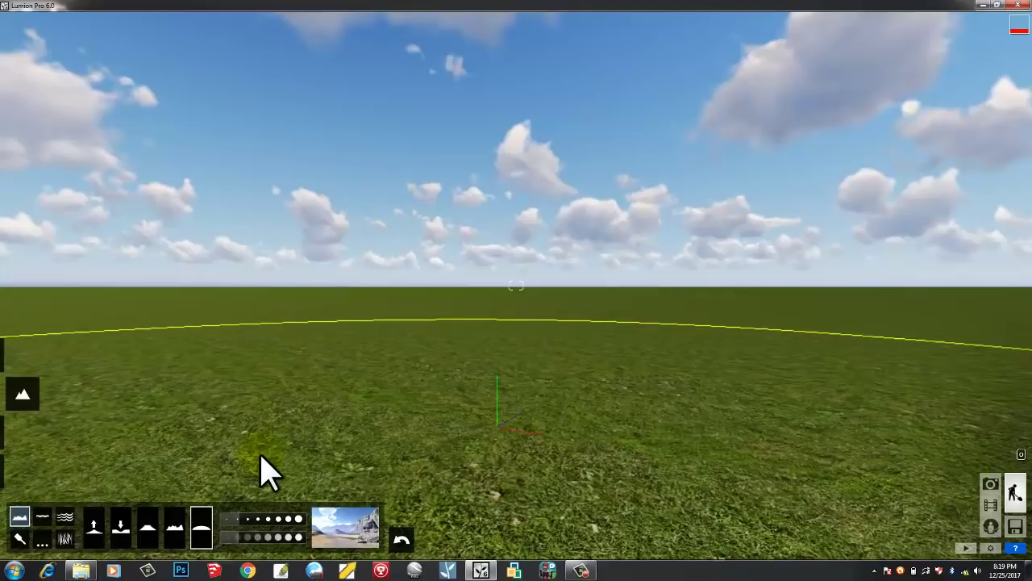
Step: Switch to SketchUp and delete the default human figure from the empty model
{"action": "left_click", "coordinate": [214, 571]}
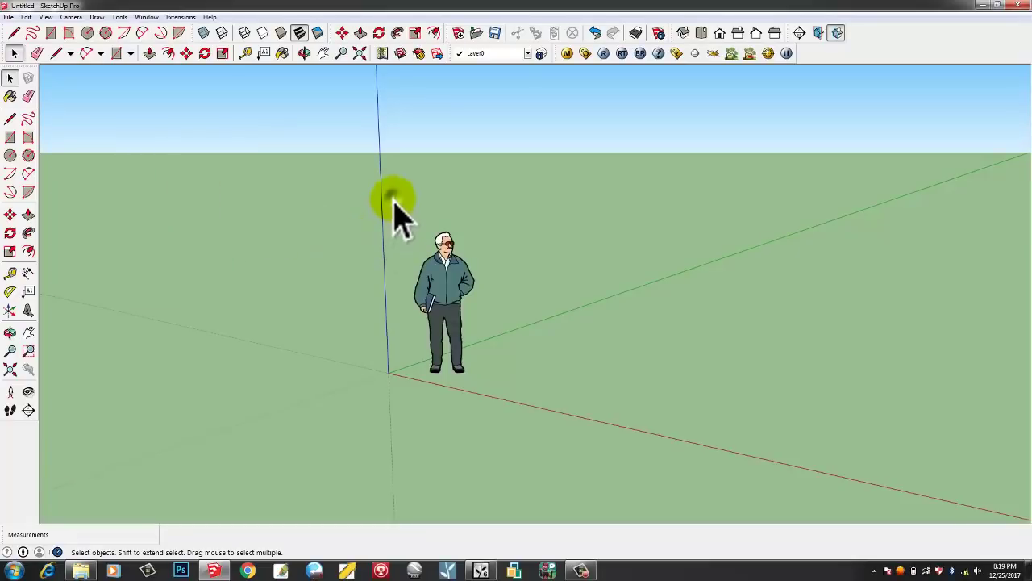
{"action": "left_click", "coordinate": [460, 313]}
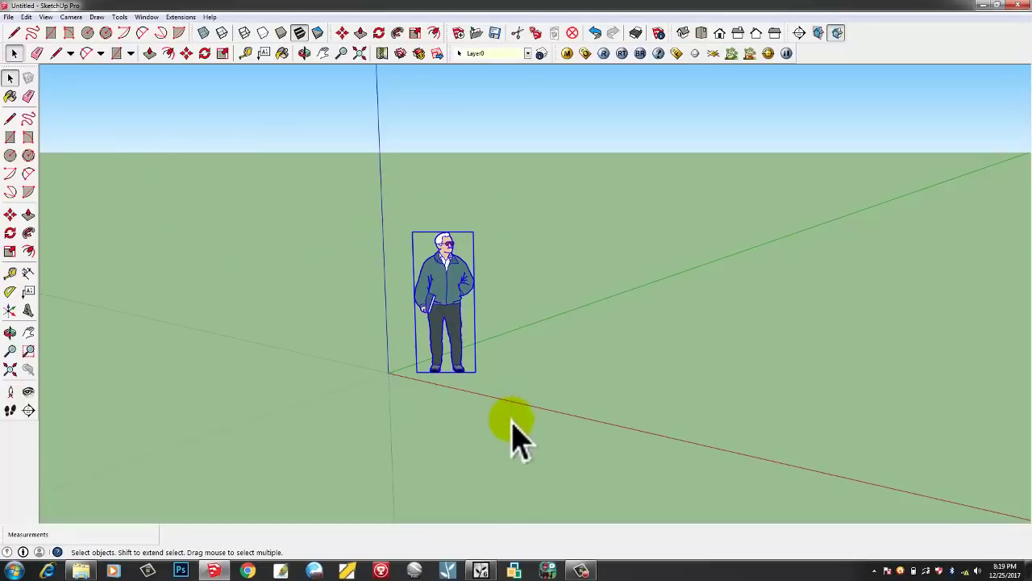
{"action": "key", "text": "Delete"}
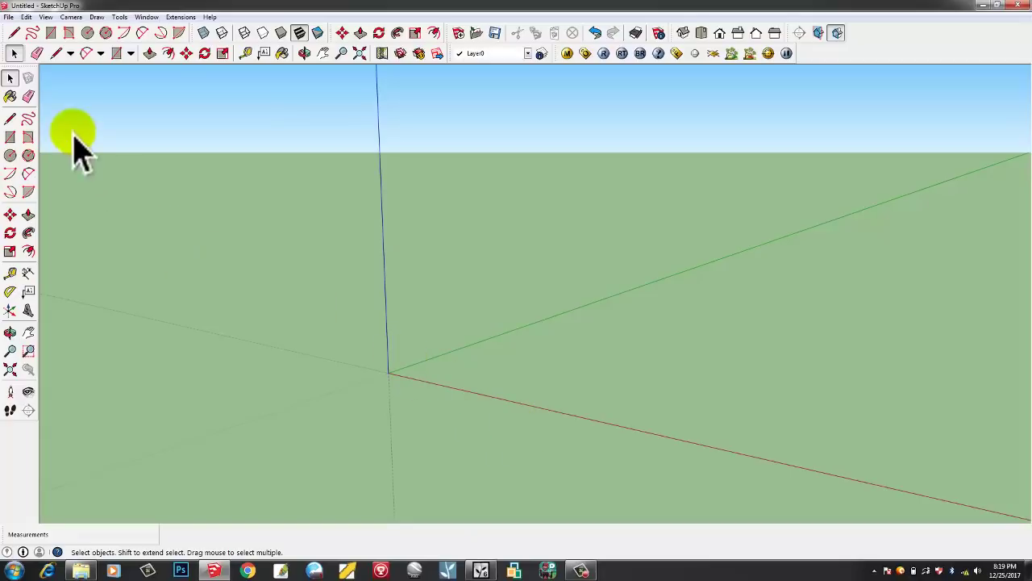
Step: Draw a ground rectangle about 7' 8" by 52' from the origin and pull it up about 9' 8" into a box
{"action": "left_click", "coordinate": [9, 137]}
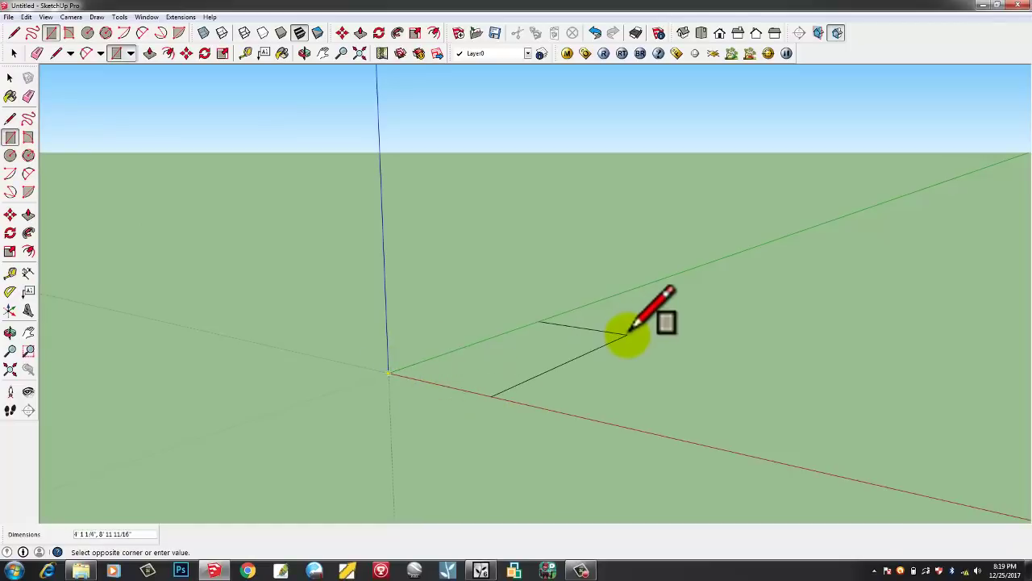
{"action": "left_click", "coordinate": [855, 246]}
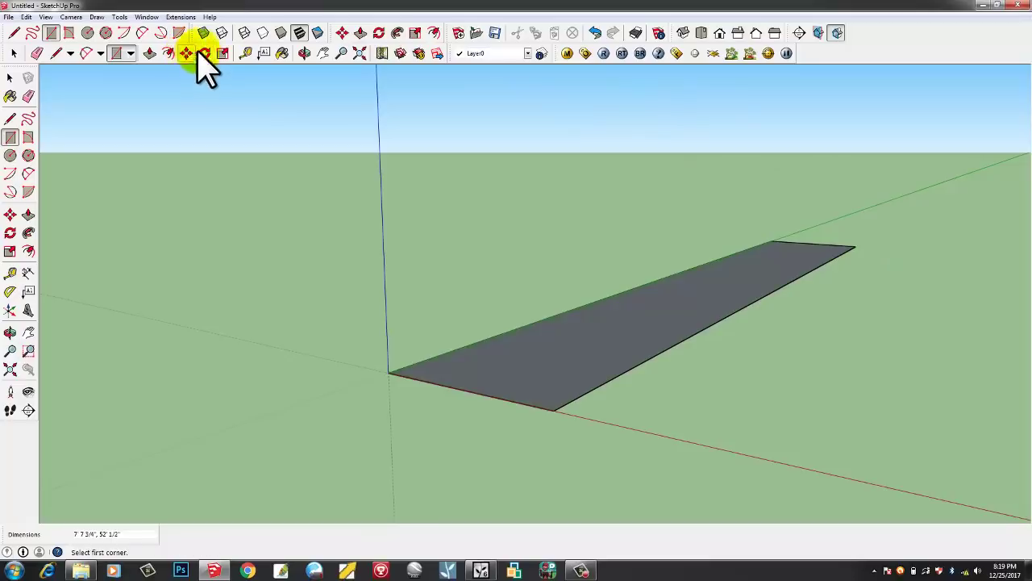
{"action": "left_click", "coordinate": [151, 54]}
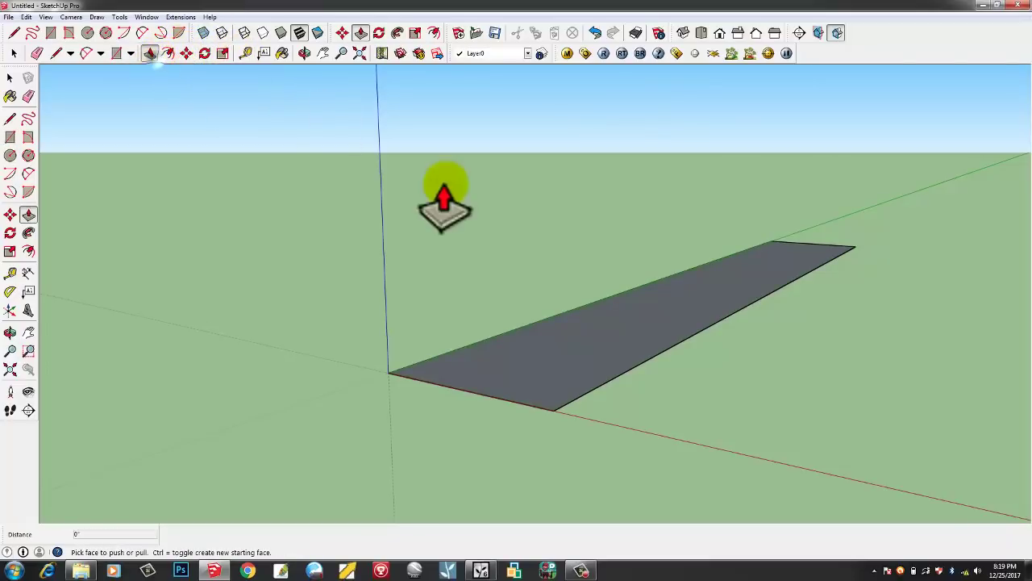
{"action": "left_click", "coordinate": [649, 334]}
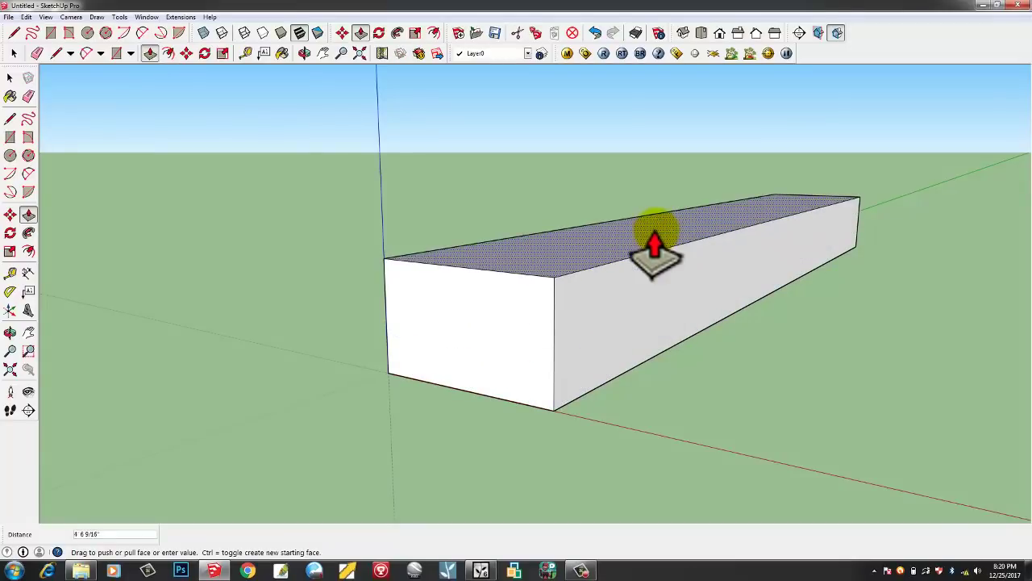
{"action": "left_click", "coordinate": [674, 158]}
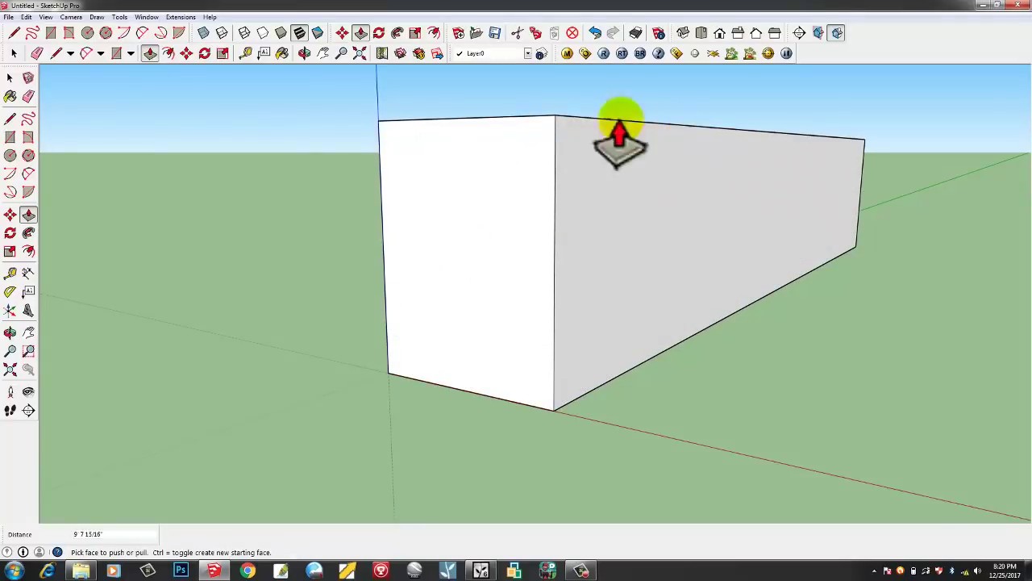
Step: Move the top edge of the box's front end straight down about 9' 8" to its bottom edge, forming a ramp
{"action": "left_click", "coordinate": [186, 53]}
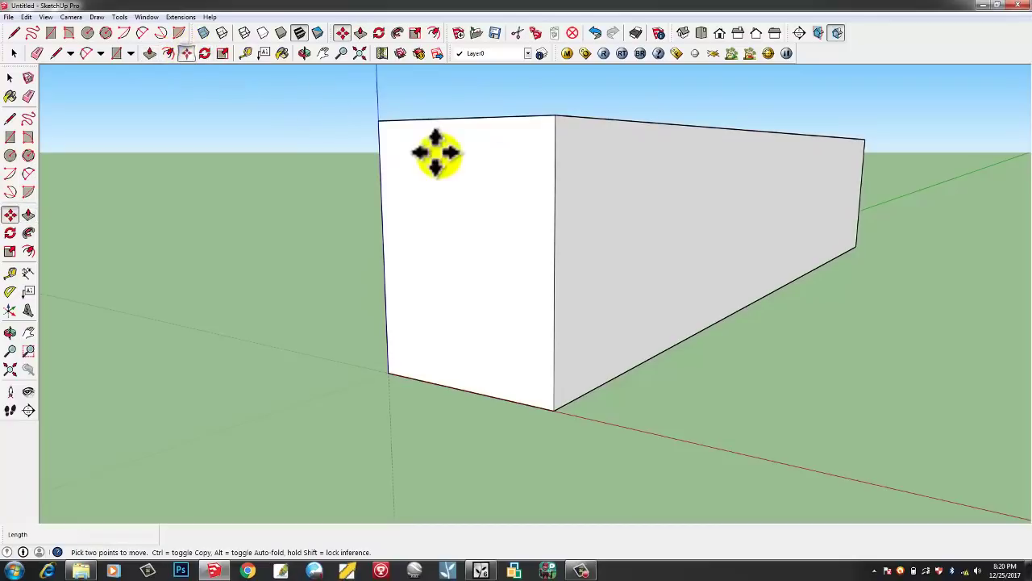
{"action": "left_click", "coordinate": [487, 115]}
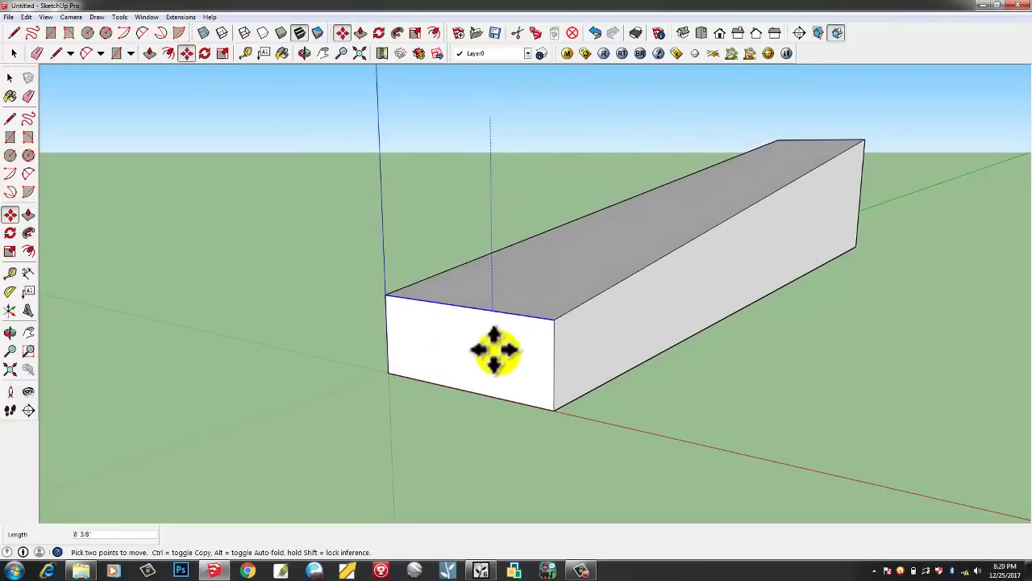
{"action": "left_click", "coordinate": [494, 391]}
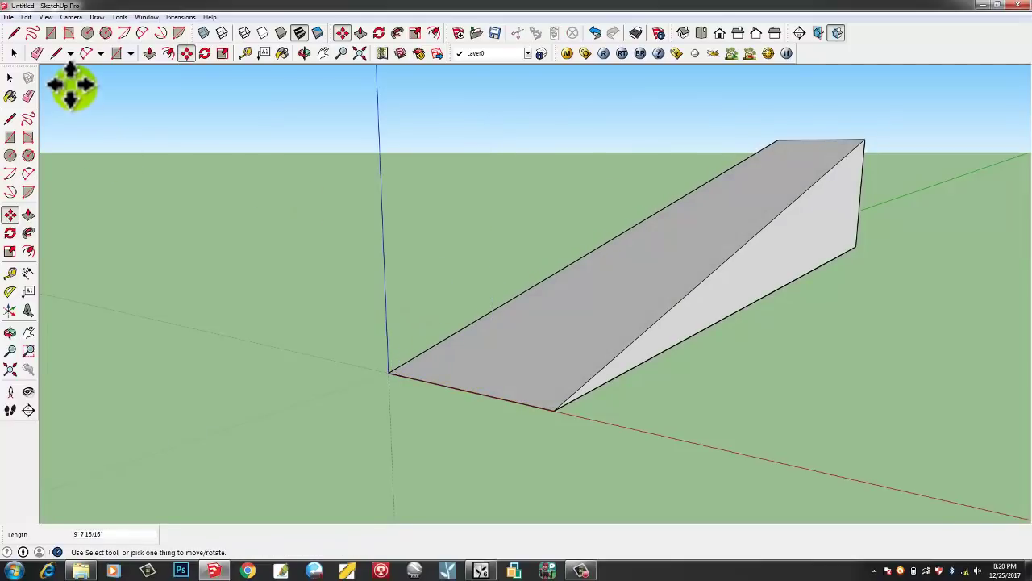
Step: Export the ramp as a 3DS file named Untitled to the Desktop and close the export results
{"action": "left_click", "coordinate": [9, 17]}
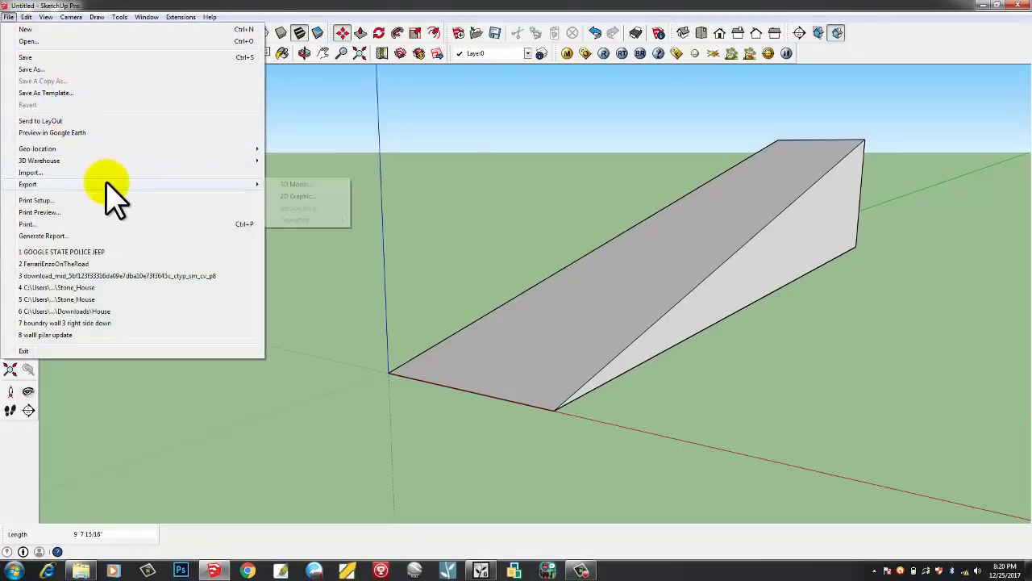
{"action": "mouse_move", "coordinate": [235, 182]}
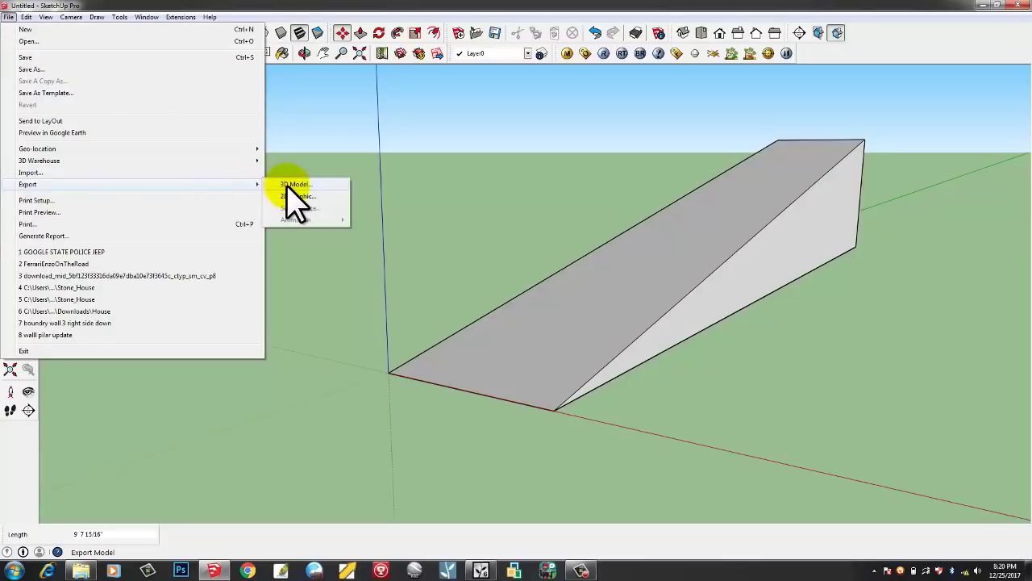
{"action": "left_click", "coordinate": [287, 185]}
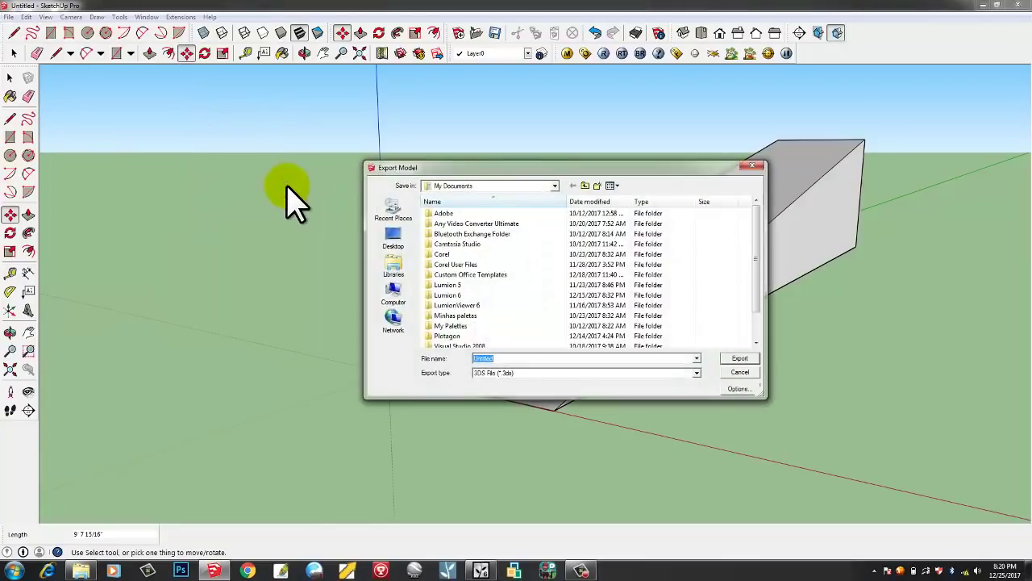
{"action": "left_click", "coordinate": [395, 237]}
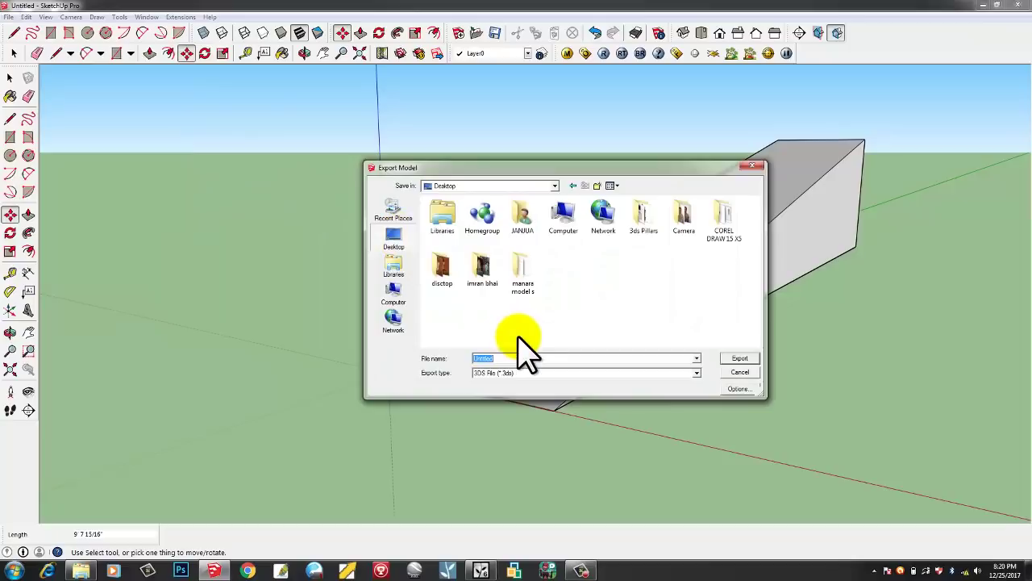
{"action": "left_click", "coordinate": [746, 359]}
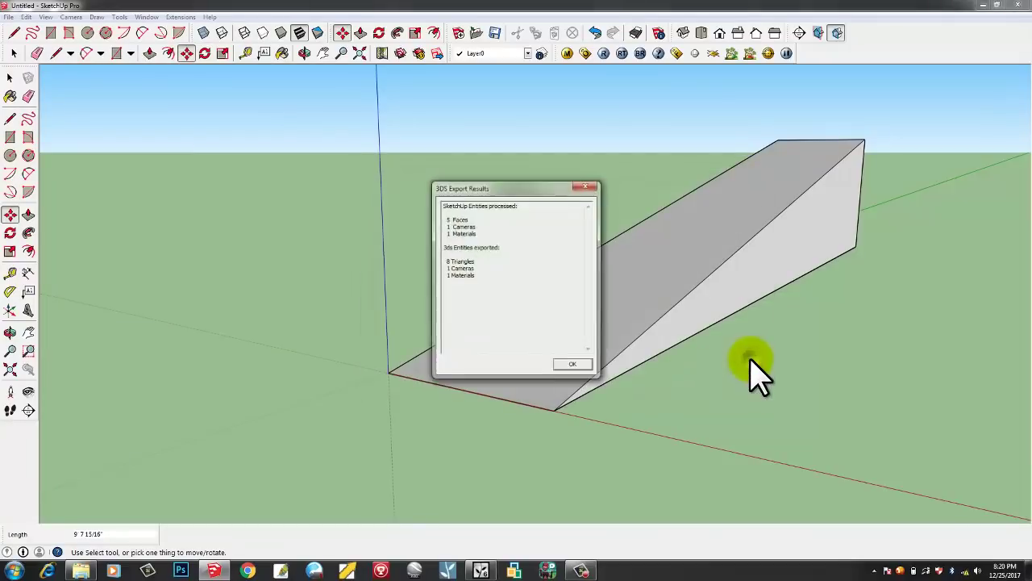
{"action": "left_click", "coordinate": [579, 366]}
Step: Switch to Lumion and import the Untitled 3DS file from the Desktop into the library under the name Untitled
{"action": "left_click", "coordinate": [353, 564]}
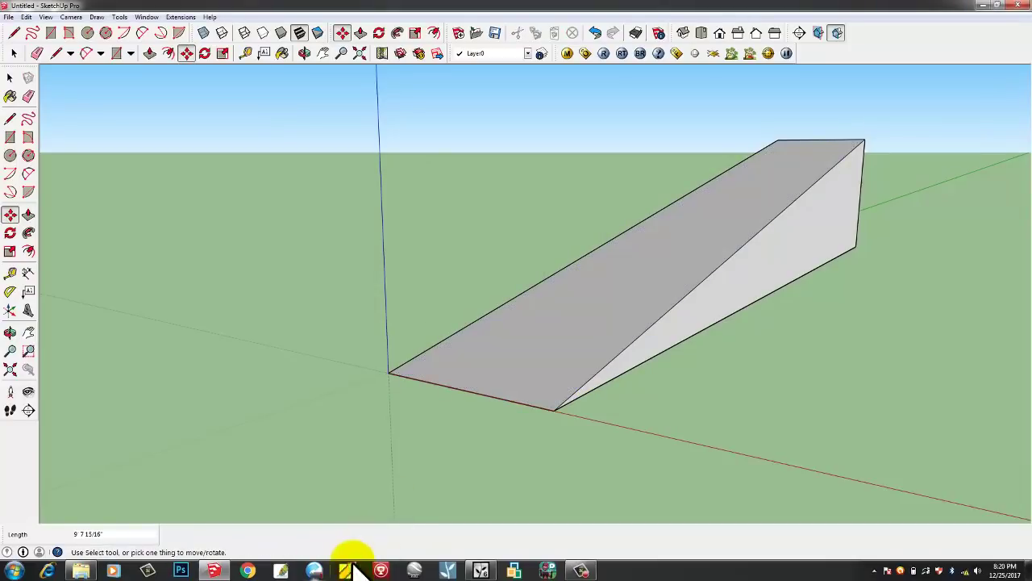
{"action": "left_click", "coordinate": [481, 572]}
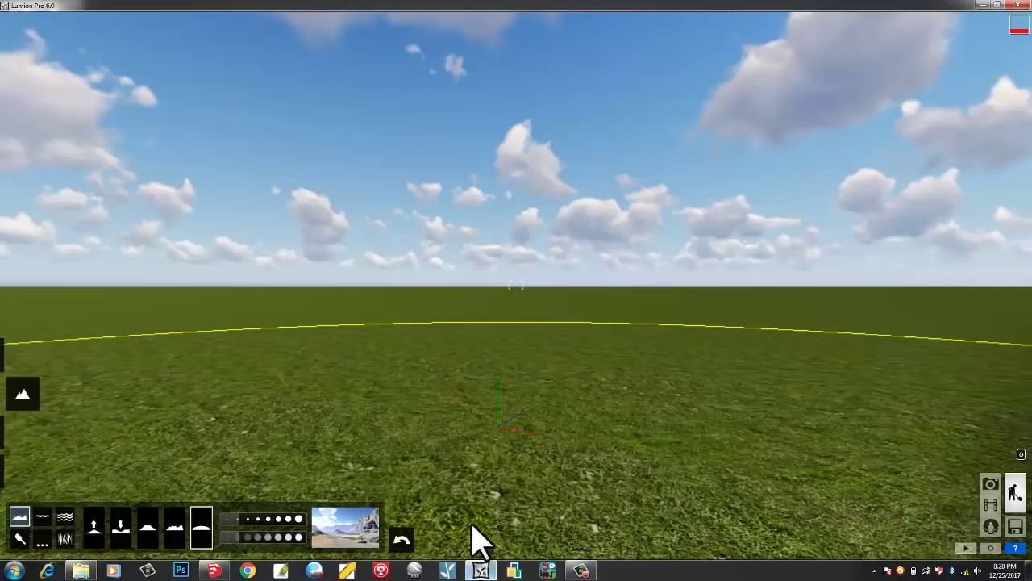
{"action": "key", "text": "q"}
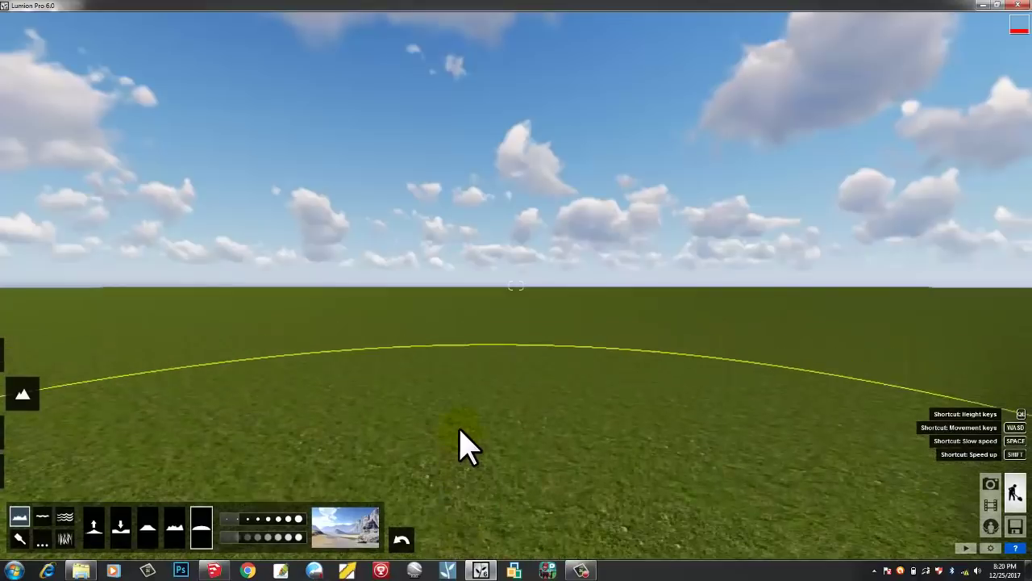
{"action": "left_click", "coordinate": [20, 473]}
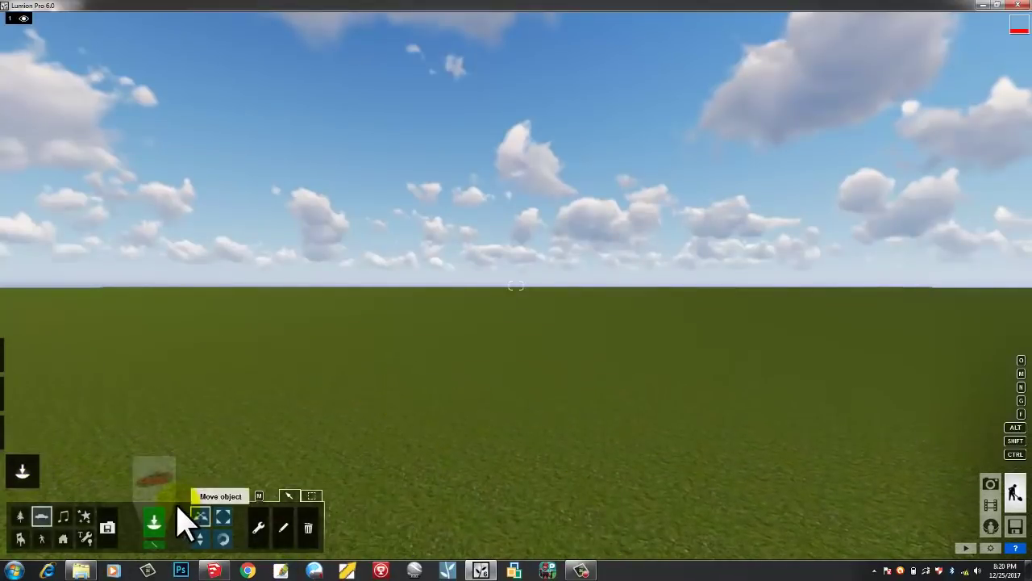
{"action": "left_click", "coordinate": [113, 523]}
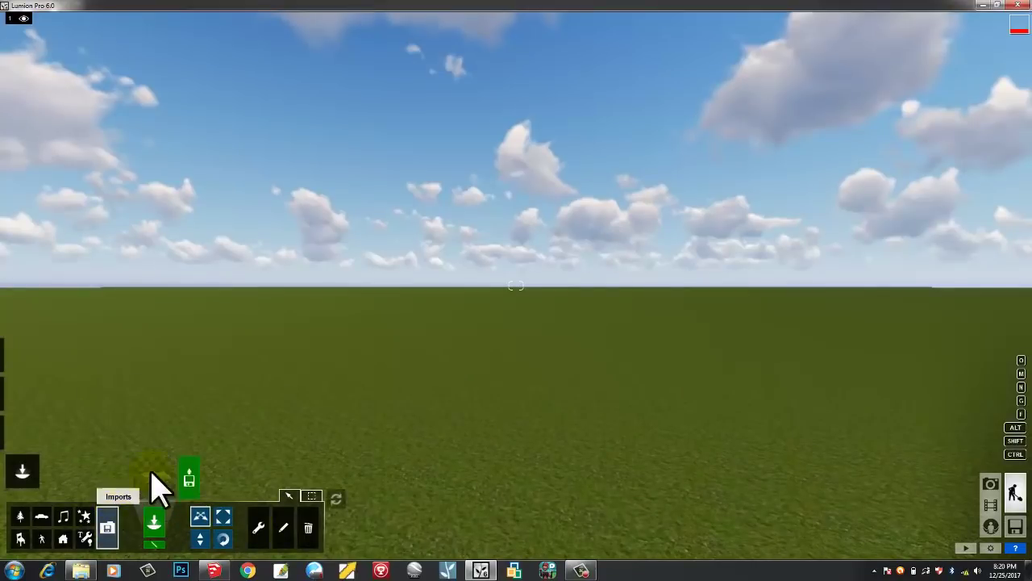
{"action": "left_click", "coordinate": [188, 476]}
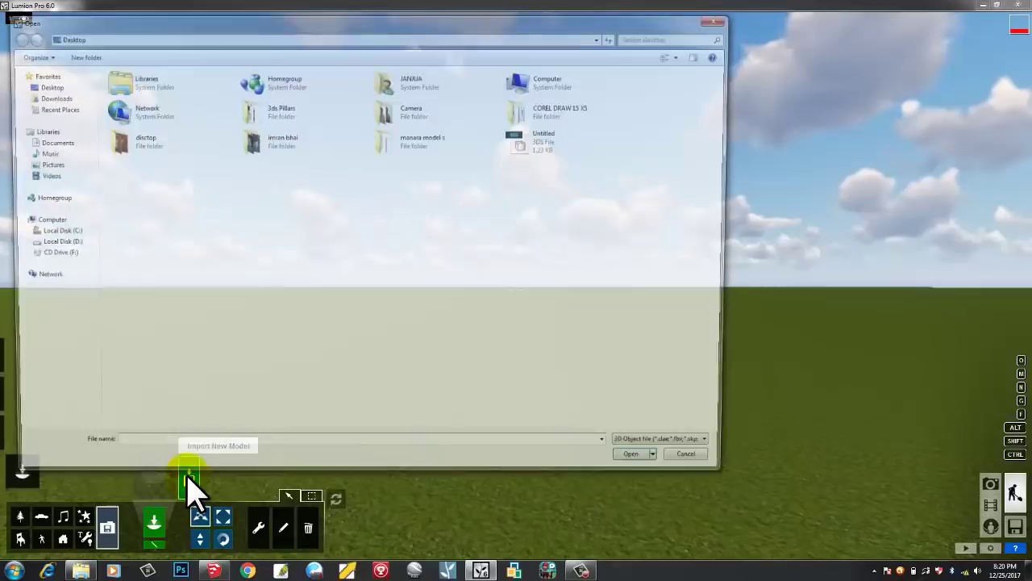
{"action": "left_click", "coordinate": [61, 84]}
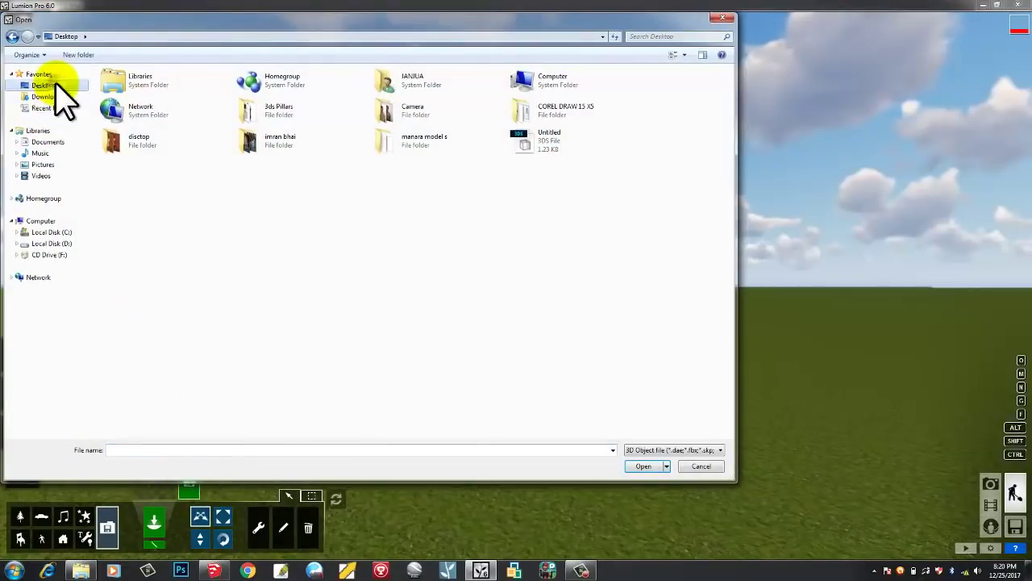
{"action": "left_click", "coordinate": [525, 147]}
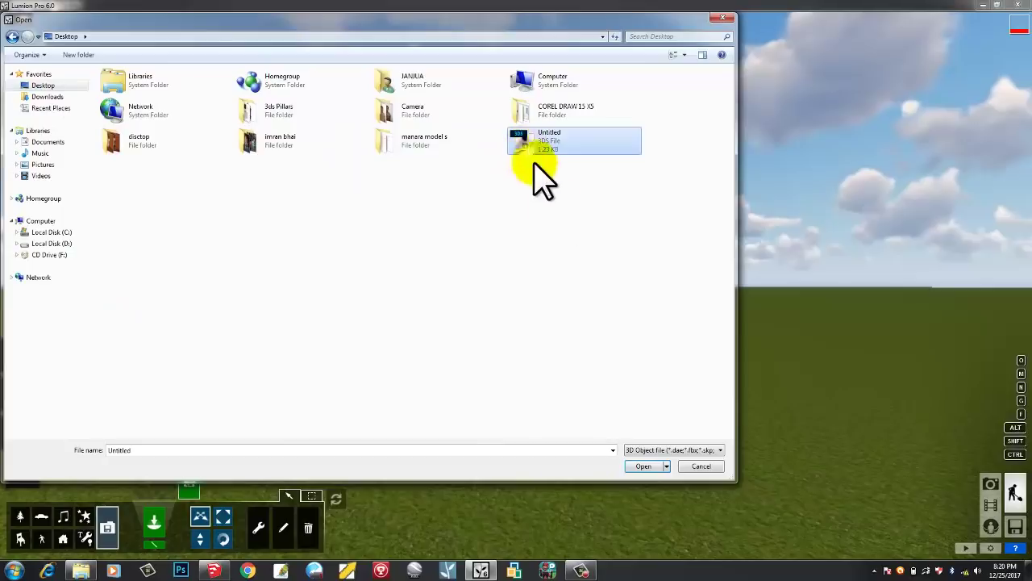
{"action": "left_click", "coordinate": [643, 467]}
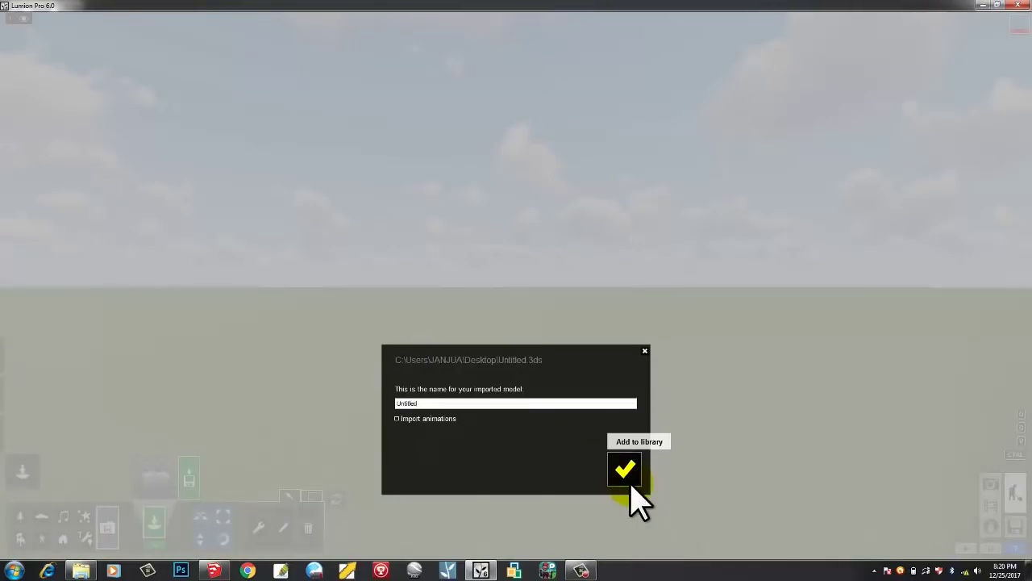
{"action": "left_click", "coordinate": [632, 484]}
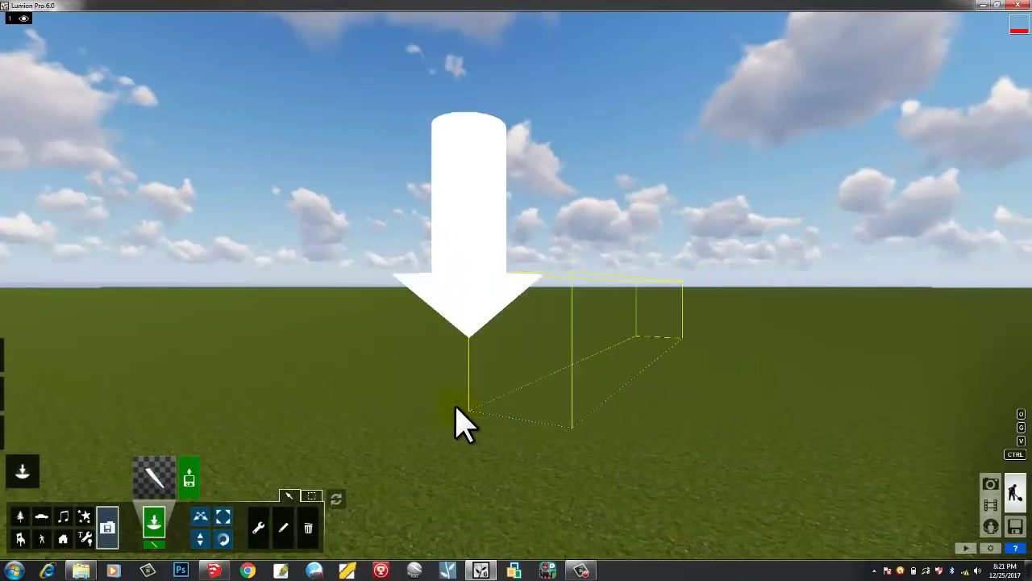
Step: Place the imported ramp on the grass and rotate it sideways to the camera, with its high end at the left
{"action": "left_click", "coordinate": [443, 422]}
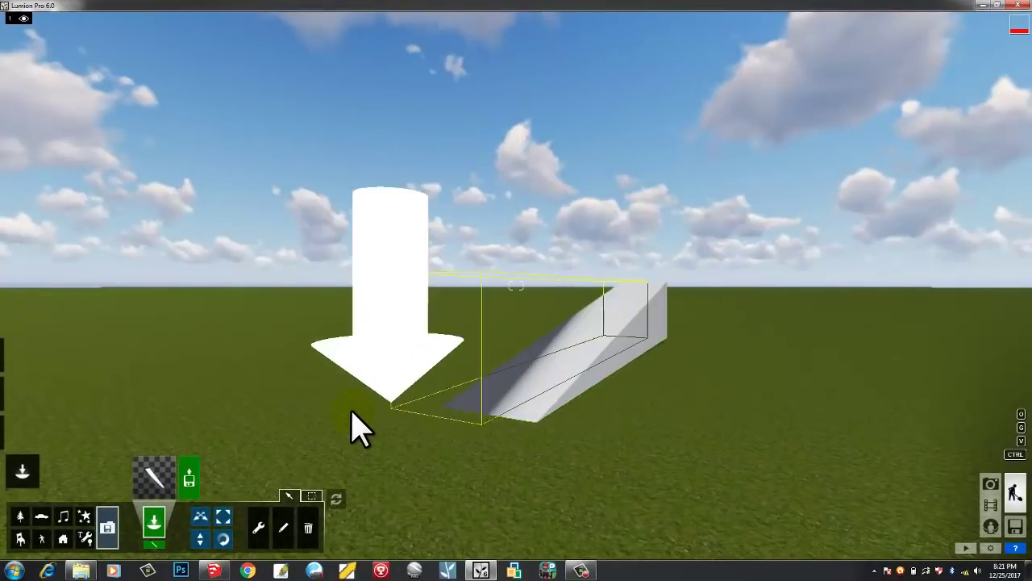
{"action": "left_click", "coordinate": [223, 539]}
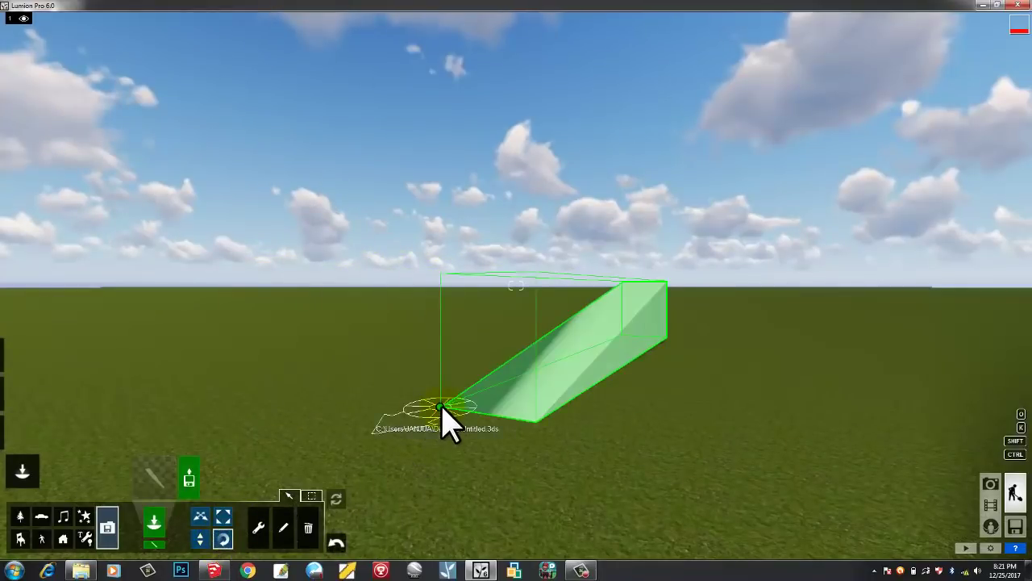
{"action": "left_click_drag", "start_coordinate": [443, 421], "coordinate": [568, 429]}
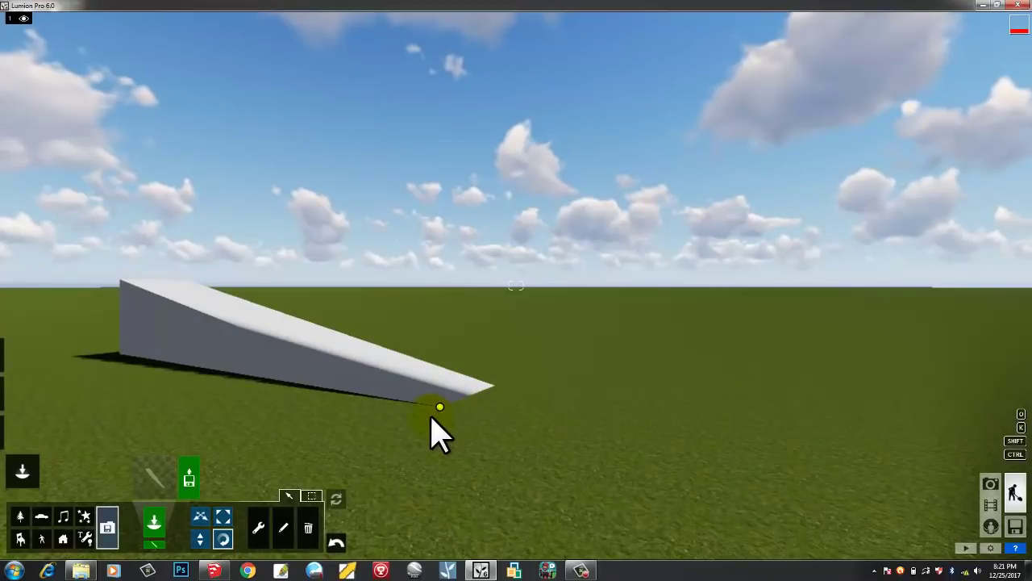
Step: Place the boxy third car in the Transport Library's first row beyond the ramp's low end and rotate it to face the ramp
{"action": "left_click", "coordinate": [44, 517]}
{"action": "left_click", "coordinate": [156, 478]}
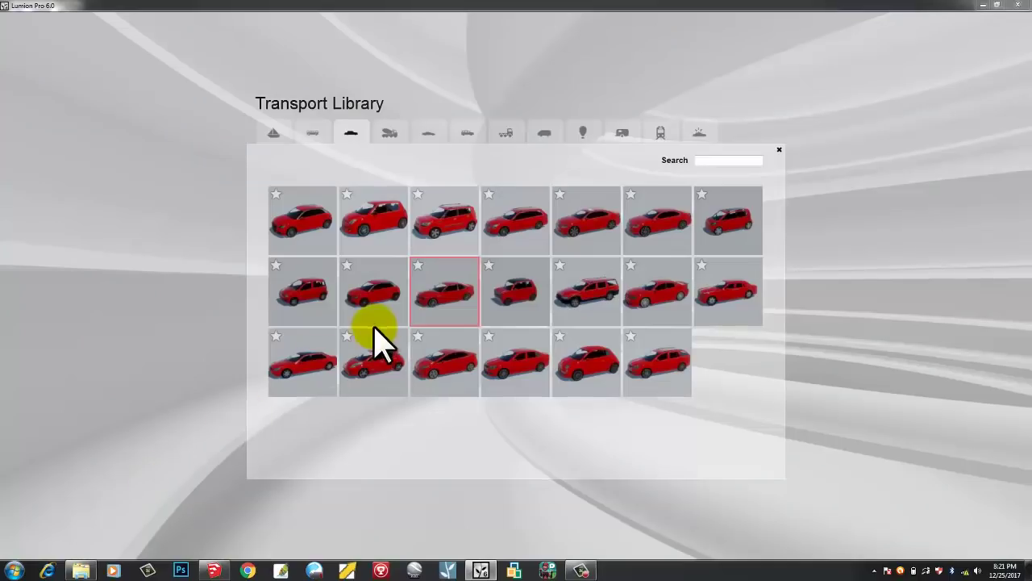
{"action": "left_click", "coordinate": [455, 229]}
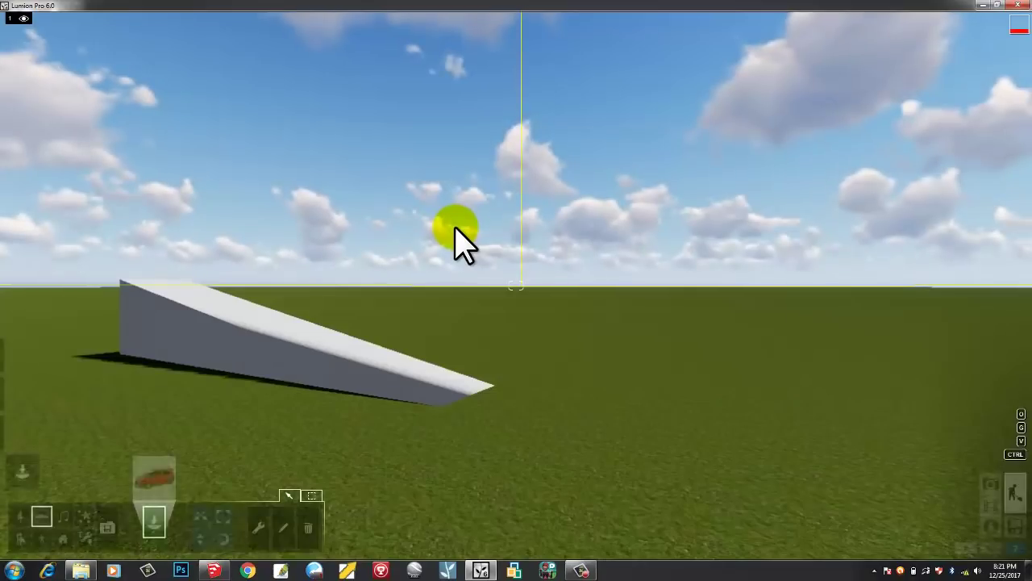
{"action": "left_click", "coordinate": [898, 409]}
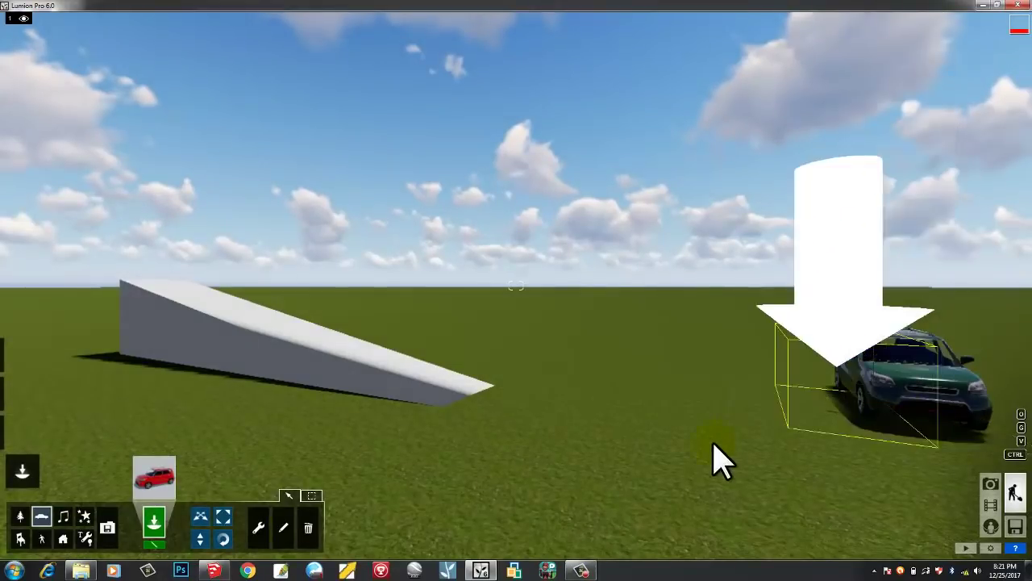
{"action": "left_click", "coordinate": [224, 538]}
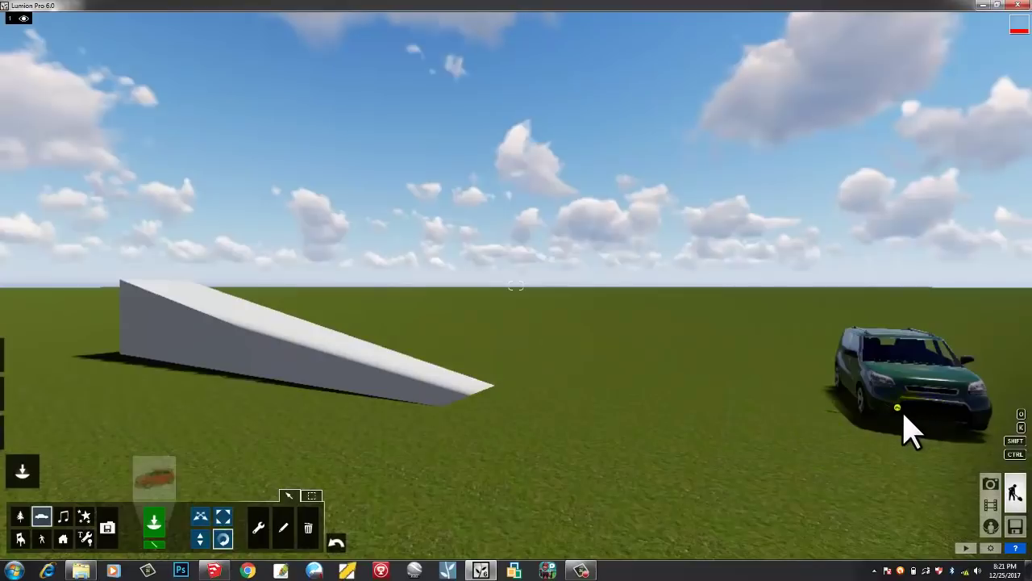
{"action": "left_click_drag", "start_coordinate": [898, 411], "coordinate": [832, 405]}
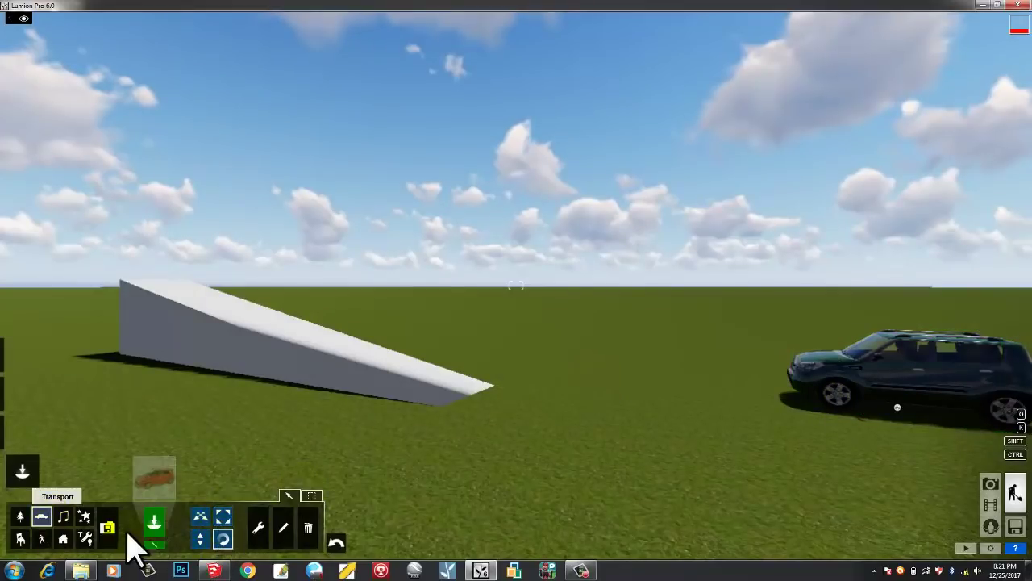
Step: Enlarge the imported ramp to roughly one and a half times its size relative to the car
{"action": "left_click", "coordinate": [104, 530]}
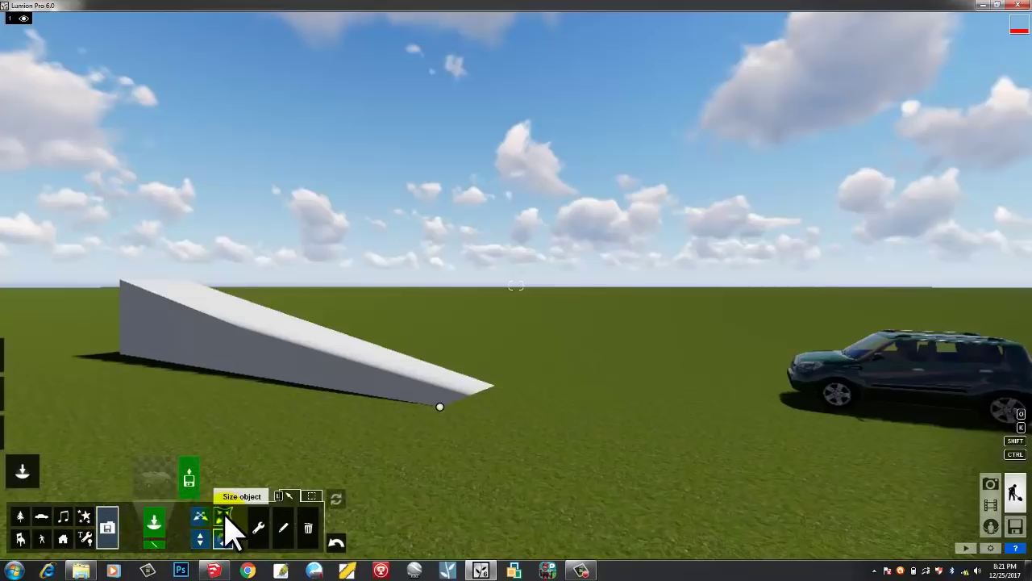
{"action": "left_click", "coordinate": [452, 385]}
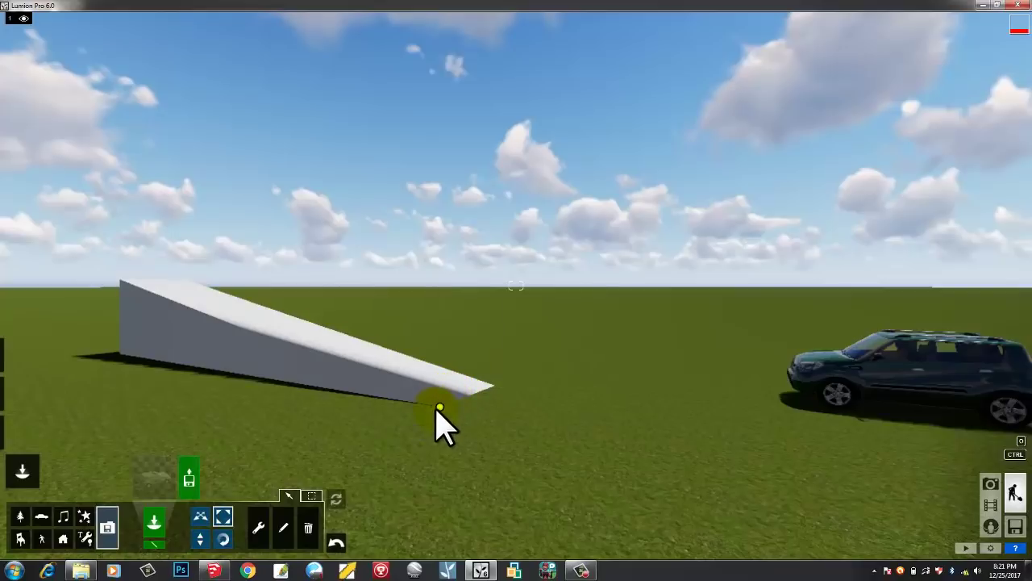
{"action": "left_click_drag", "start_coordinate": [435, 459], "coordinate": [443, 379]}
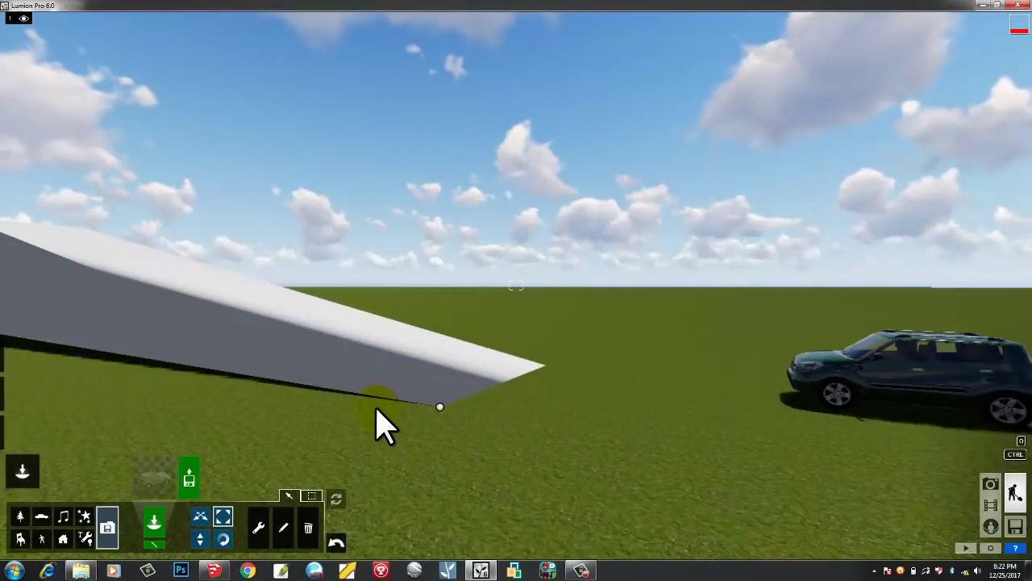
Step: Move the car farther away from the ramp's low end, keeping it facing the ramp
{"action": "key", "text": "s"}
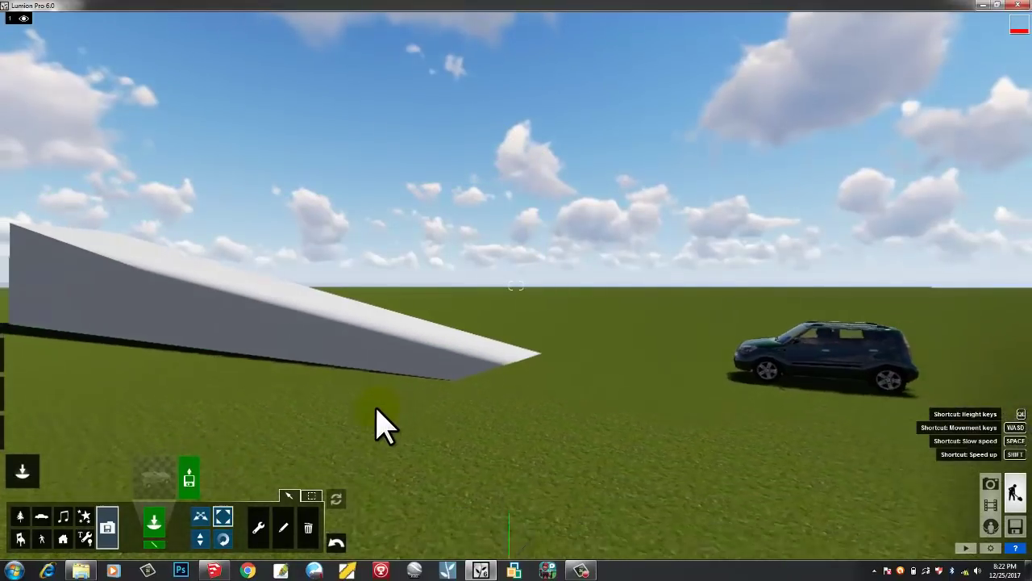
{"action": "key", "text": "q"}
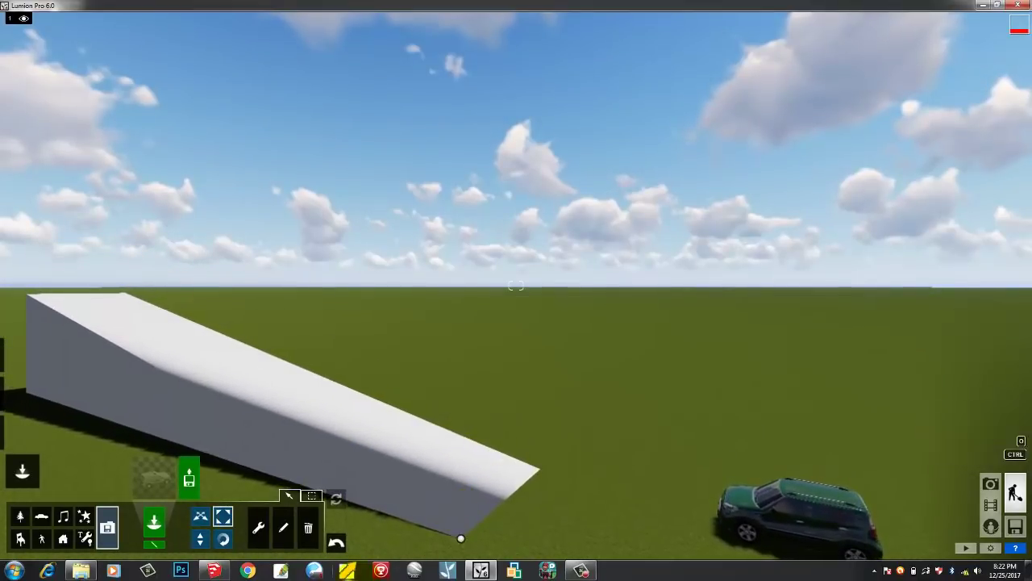
{"action": "left_click", "coordinate": [300, 530]}
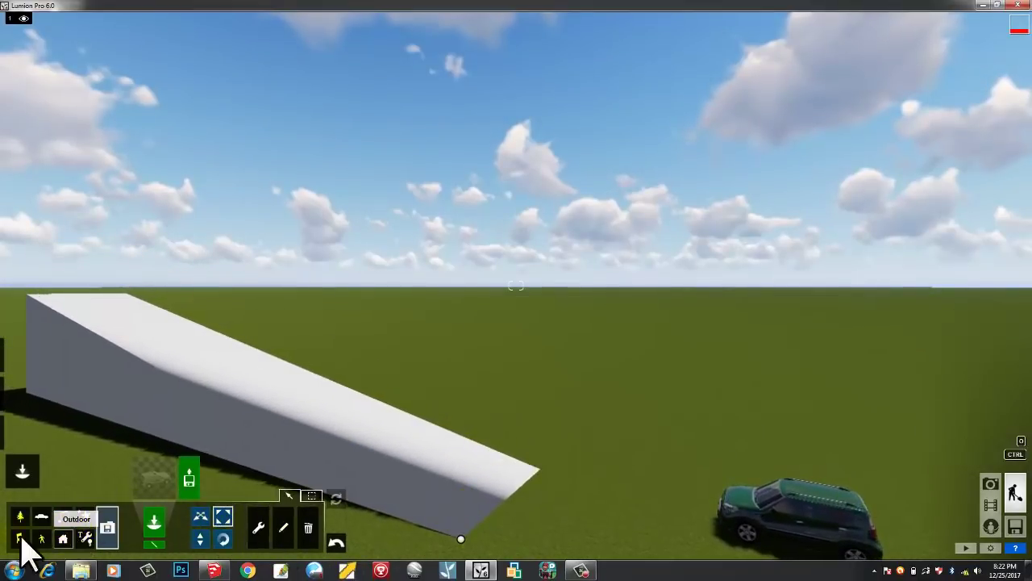
{"action": "left_click", "coordinate": [42, 517]}
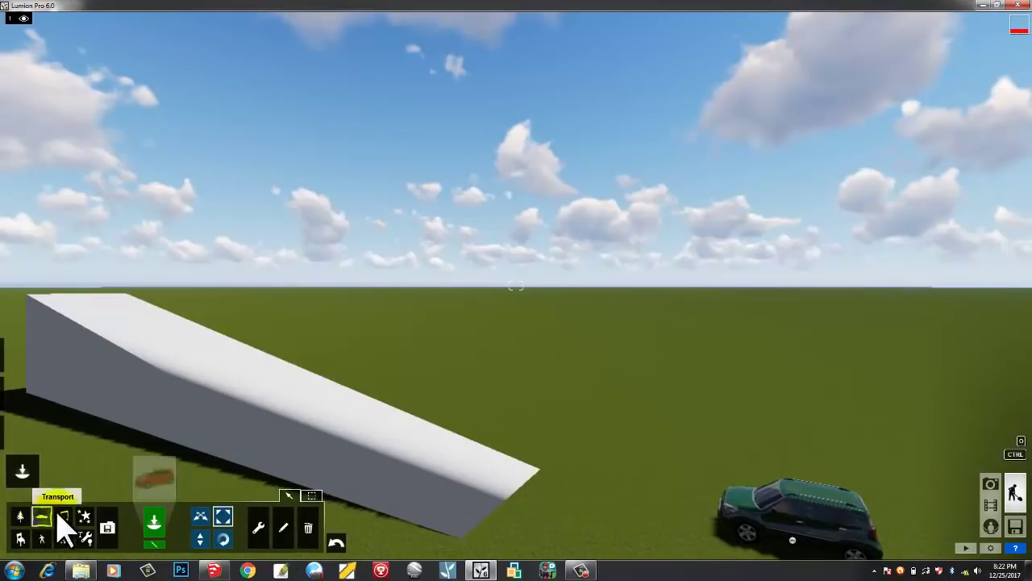
{"action": "left_click", "coordinate": [200, 517]}
{"action": "left_click", "coordinate": [447, 507]}
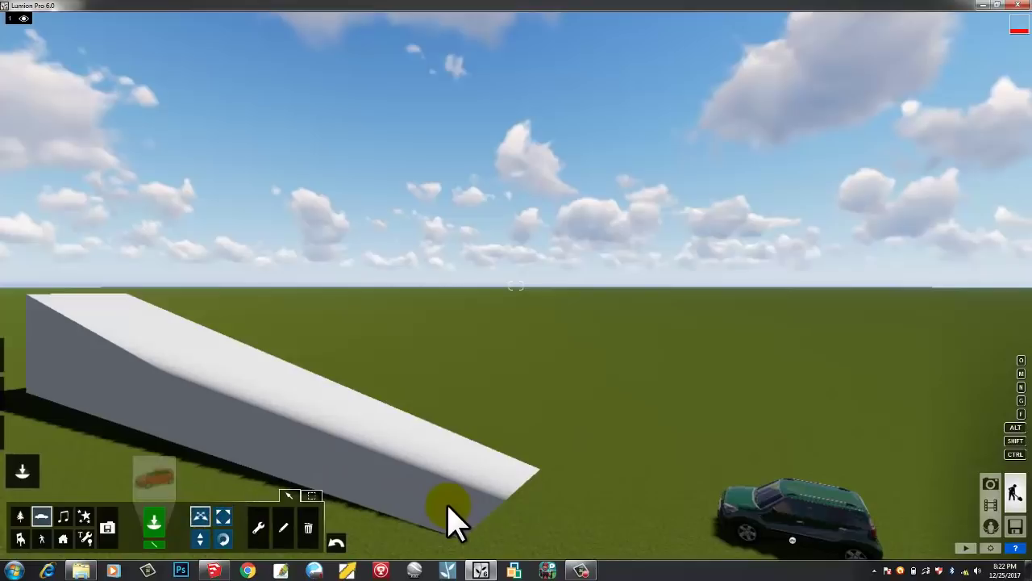
{"action": "key", "text": "s"}
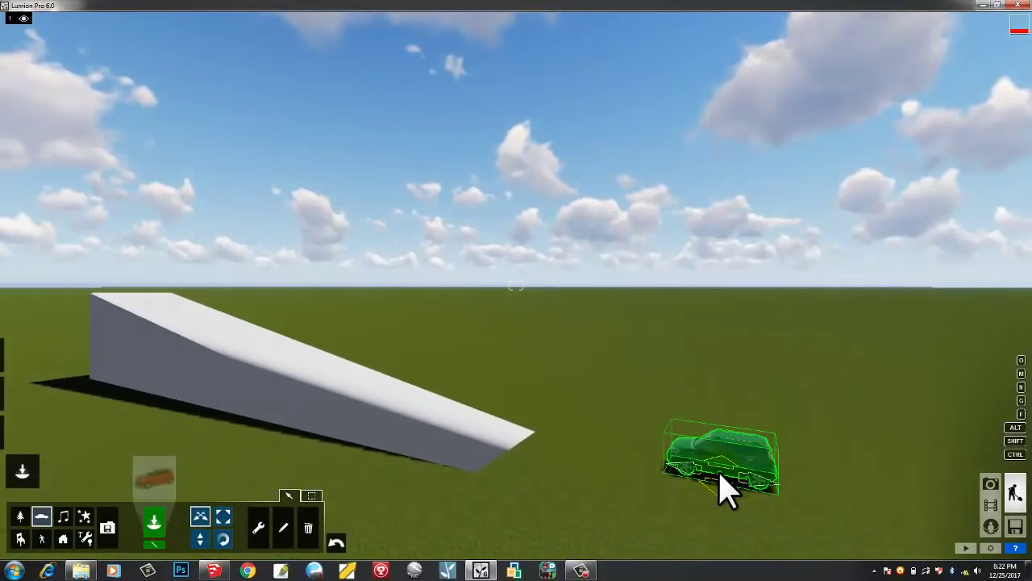
{"action": "left_click_drag", "start_coordinate": [729, 488], "coordinate": [843, 503]}
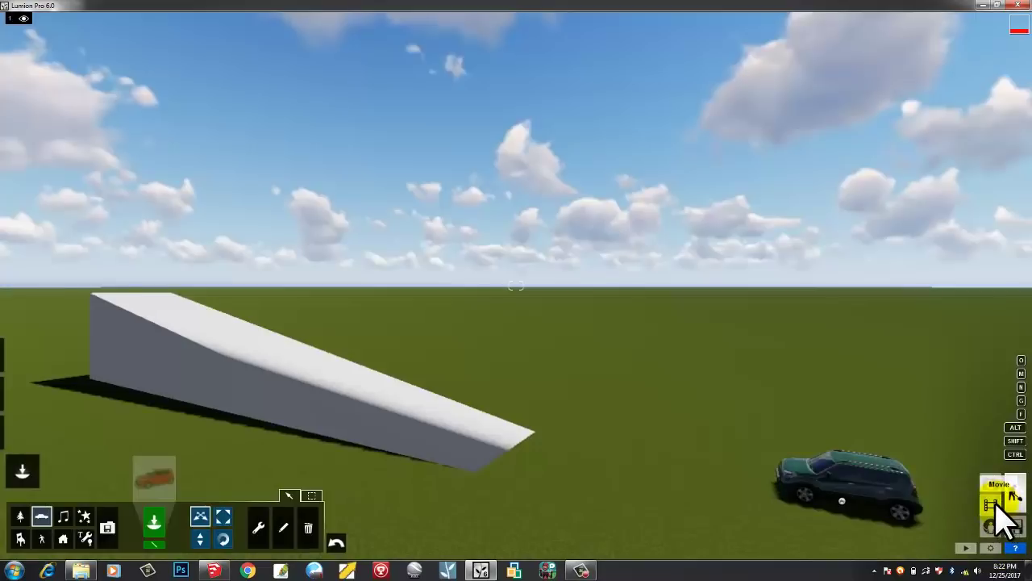
Step: Create a 16-second movie clip in slot 1 from repeated photos of the same ramp and car view, and save it
{"action": "left_click", "coordinate": [998, 504]}
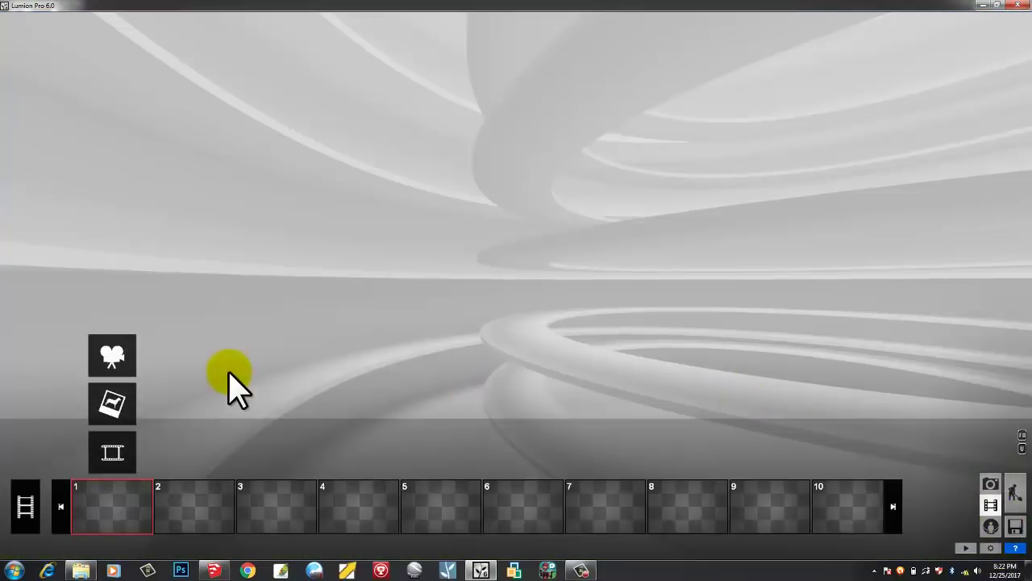
{"action": "left_click", "coordinate": [133, 363]}
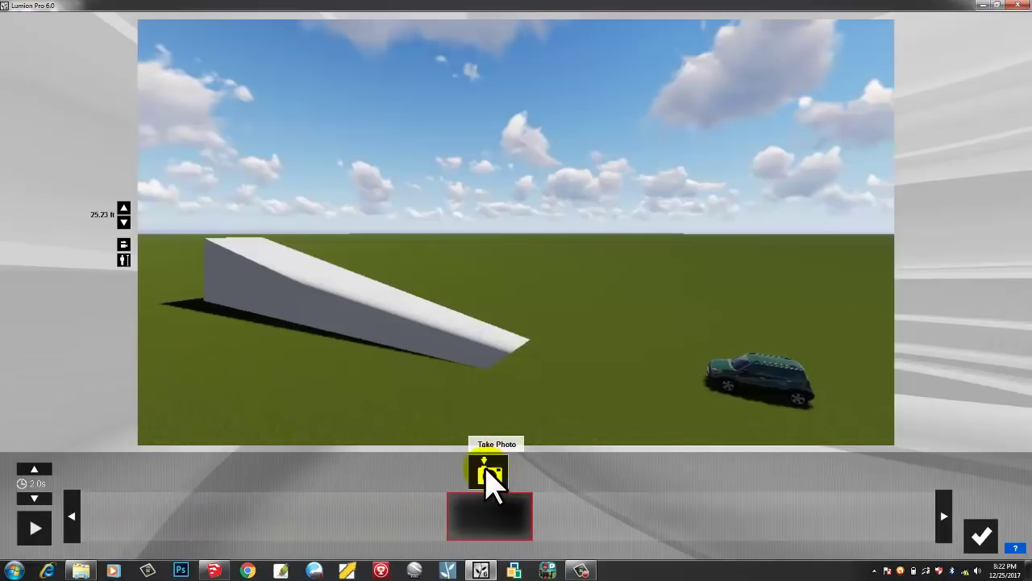
{"action": "left_click", "coordinate": [489, 469]}
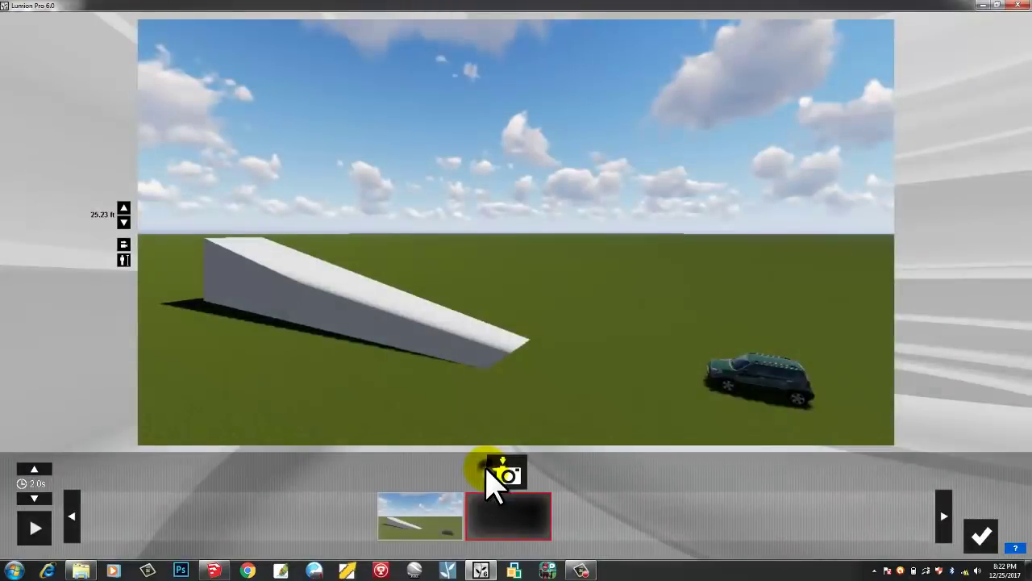
{"action": "left_click", "coordinate": [496, 472]}
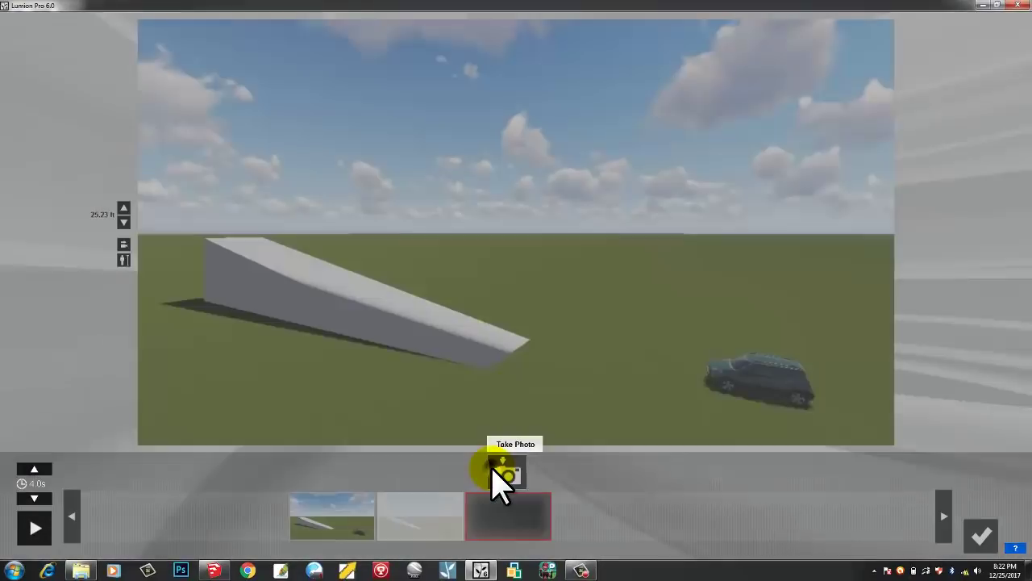
{"action": "left_click", "coordinate": [496, 472]}
{"action": "left_click", "coordinate": [496, 472]}
{"action": "left_click", "coordinate": [496, 472]}
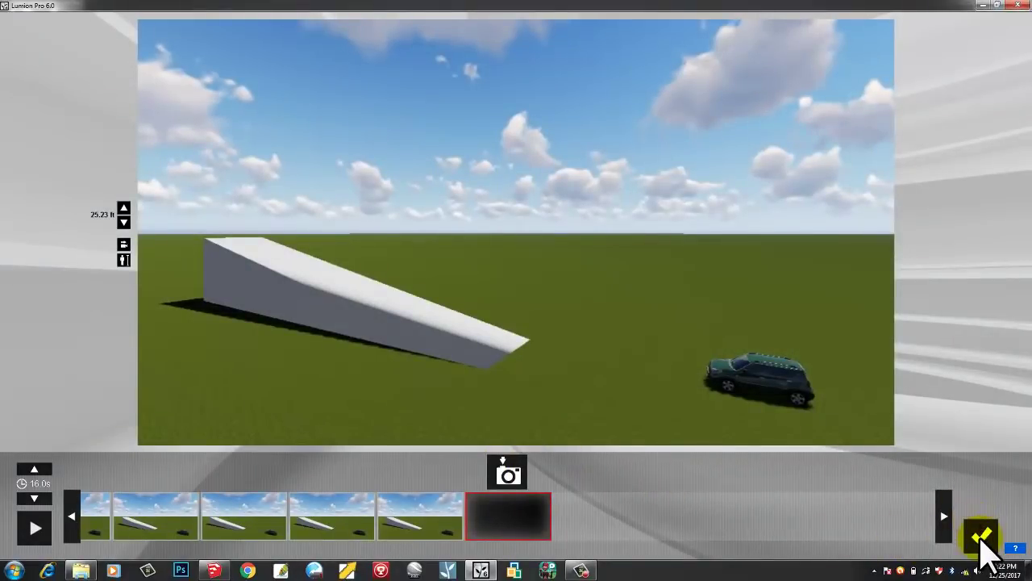
{"action": "left_click", "coordinate": [984, 537]}
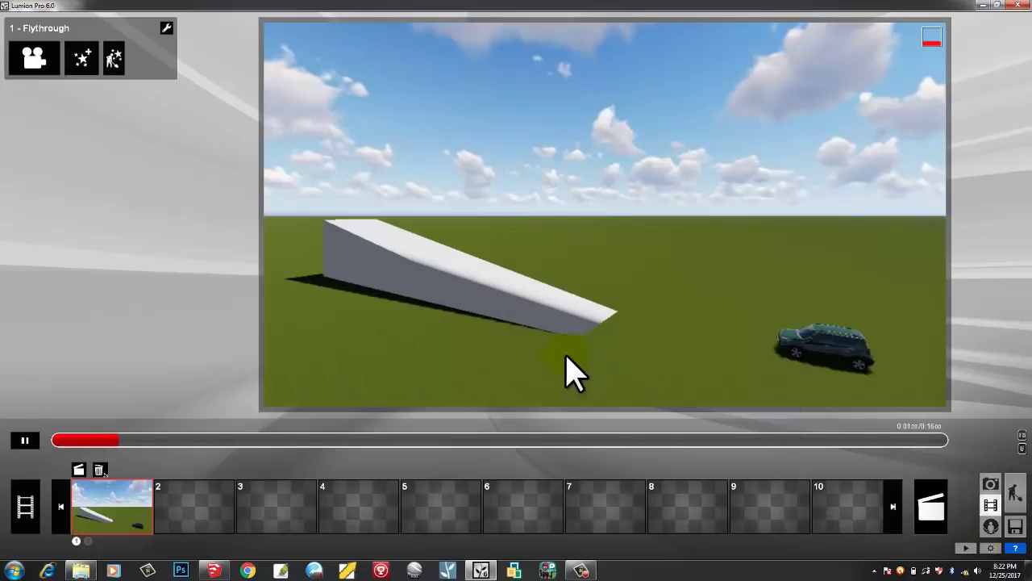
Step: Add the Advanced move effect to the flythrough clip and open it for editing
{"action": "left_click", "coordinate": [81, 56]}
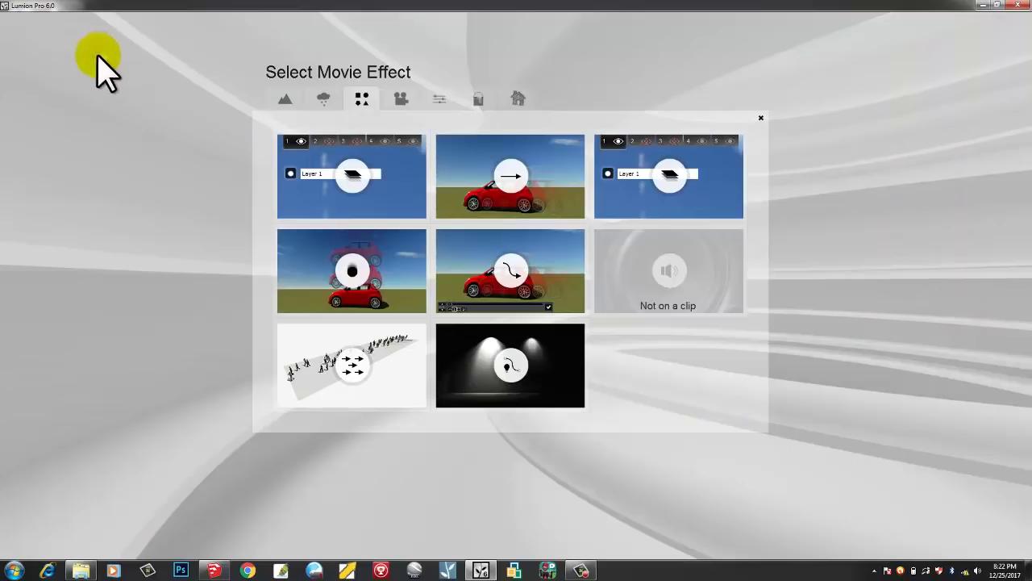
{"action": "left_click", "coordinate": [497, 274]}
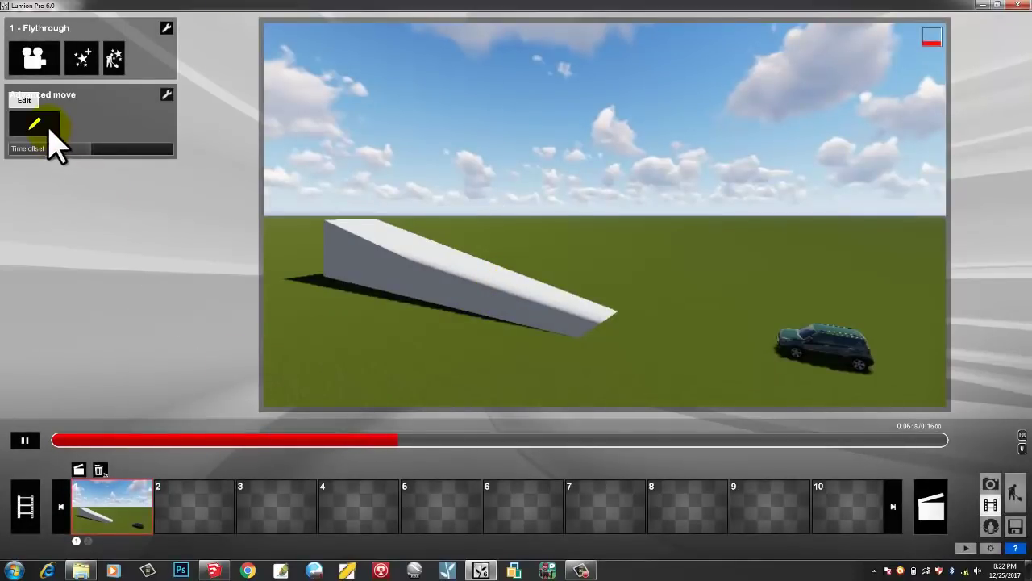
{"action": "left_click", "coordinate": [37, 125]}
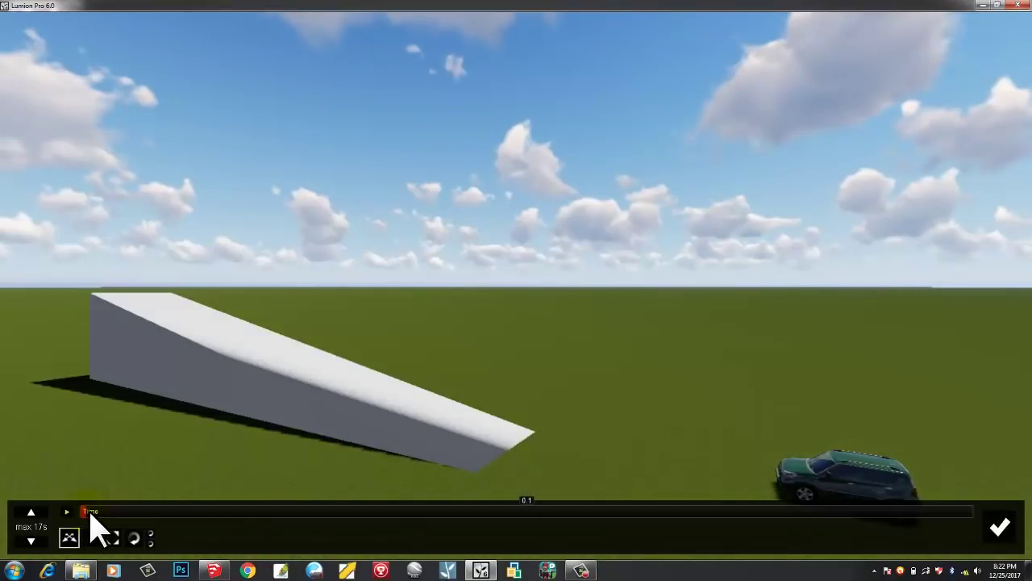
Step: Set the car's first movement keyframe at about 0.2 seconds, shifting it slightly toward the ramp
{"action": "left_click_drag", "start_coordinate": [91, 513], "coordinate": [107, 516]}
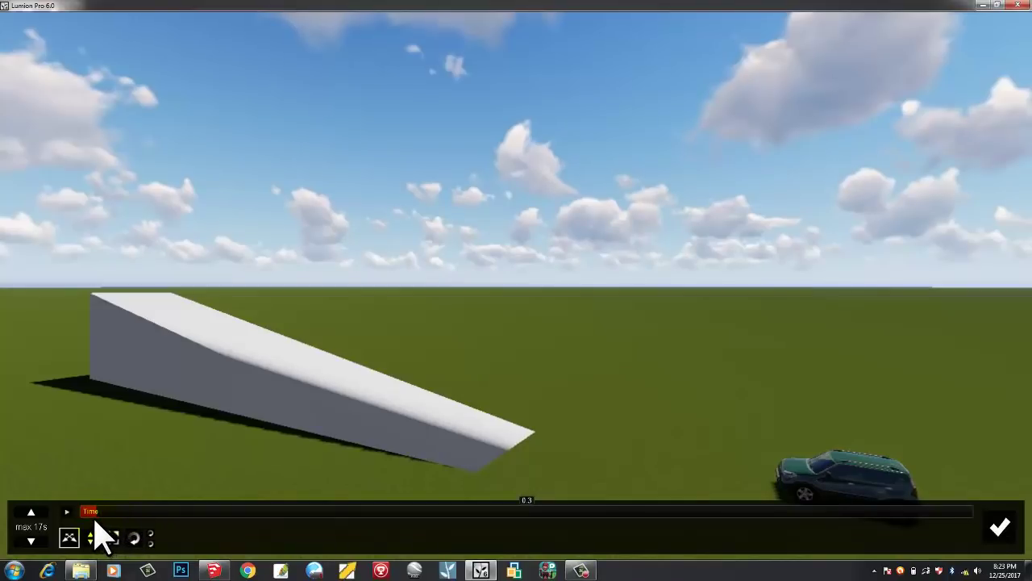
{"action": "left_click", "coordinate": [841, 502]}
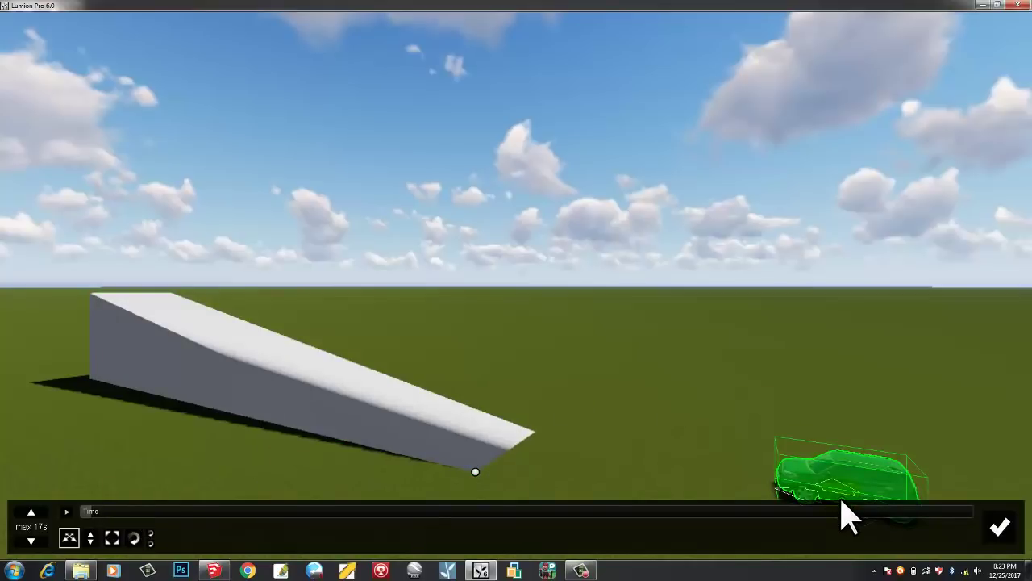
{"action": "left_click_drag", "start_coordinate": [841, 516], "coordinate": [819, 520]}
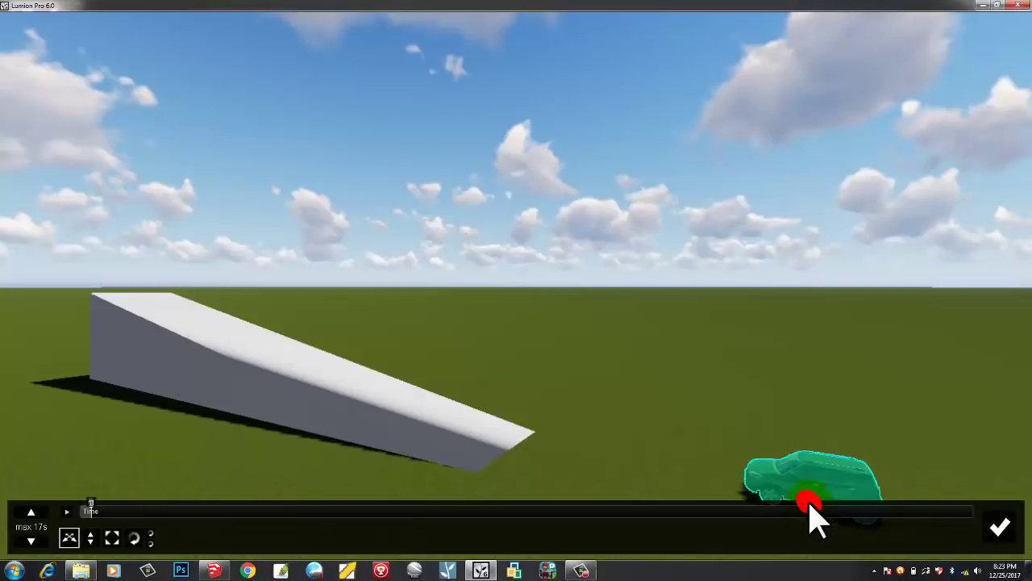
{"action": "left_click", "coordinate": [809, 501]}
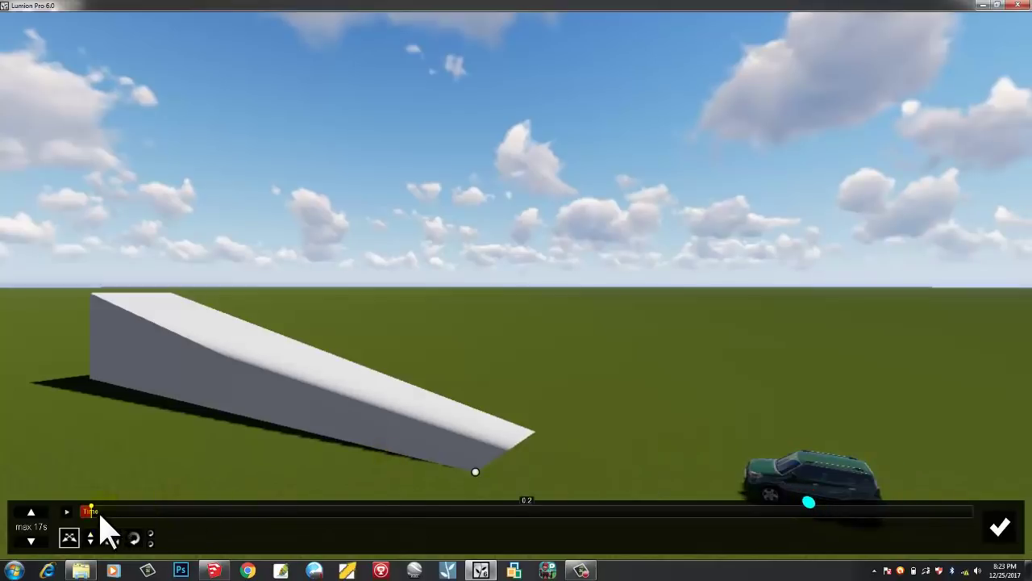
Step: Keyframe the car at the ramp's foot about a fifth along the timeline, and slightly farther onto the low end just after
{"action": "left_click_drag", "start_coordinate": [94, 513], "coordinate": [261, 511]}
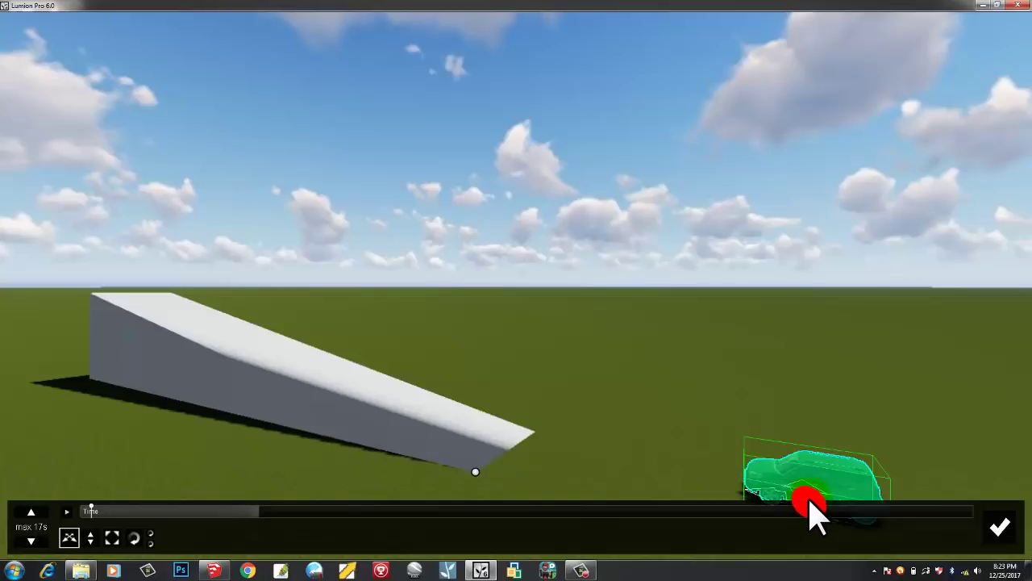
{"action": "mouse_move", "coordinate": [817, 512]}
{"action": "left_mouse_down"}
{"action": "mouse_move", "coordinate": [713, 509]}
{"action": "mouse_move", "coordinate": [532, 465]}
{"action": "left_mouse_up"}
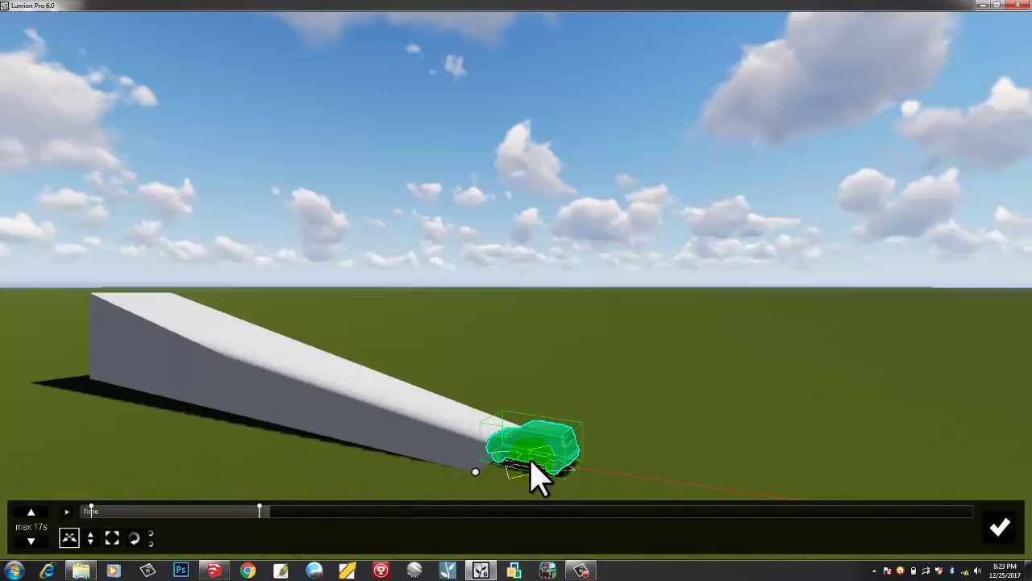
{"action": "left_click_drag", "start_coordinate": [529, 460], "coordinate": [516, 457]}
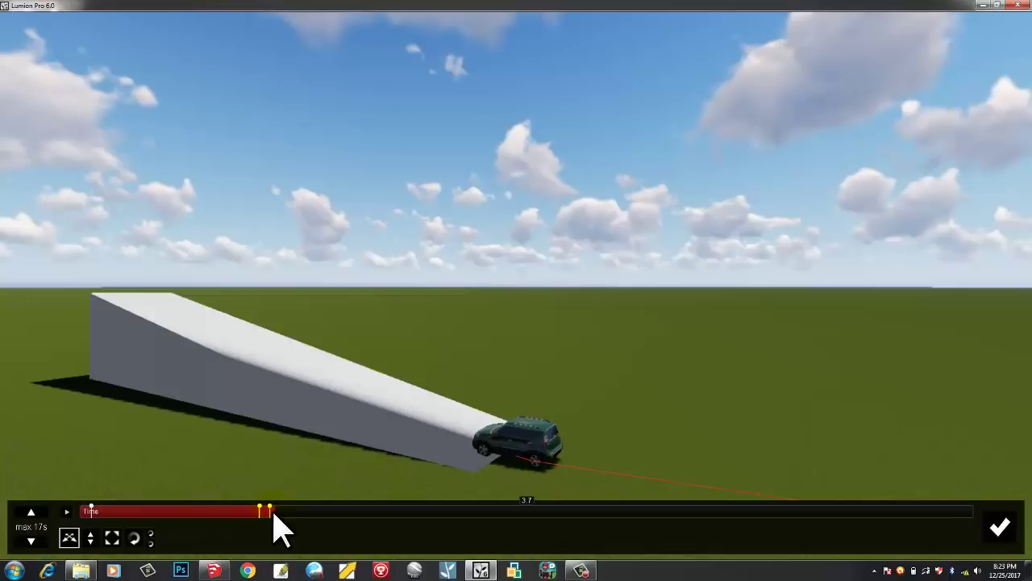
Step: Tilt the car's nose up at about 3.7 seconds so it follows the ramp's slope
{"action": "left_click", "coordinate": [151, 536]}
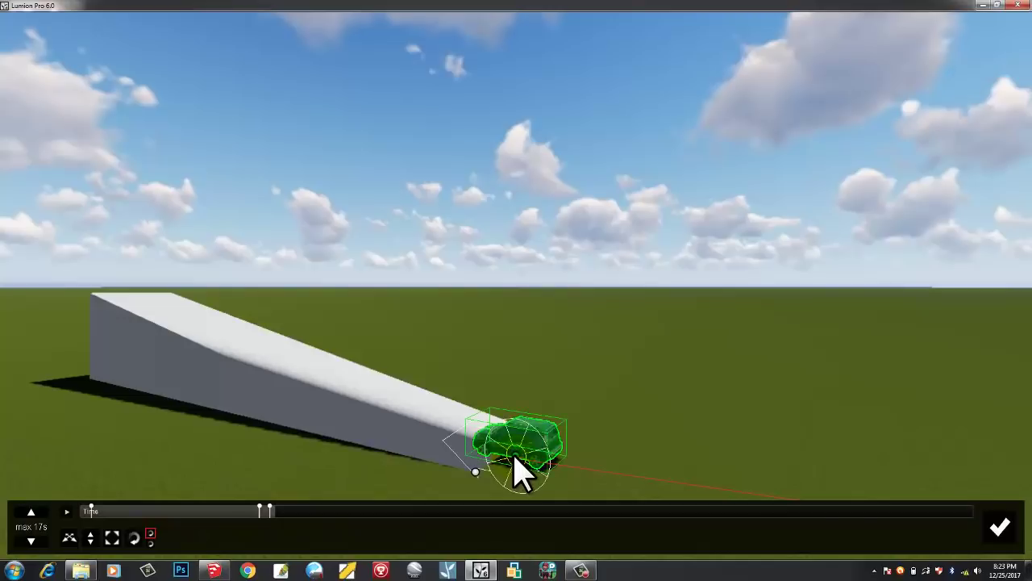
{"action": "left_click_drag", "start_coordinate": [516, 472], "coordinate": [501, 455]}
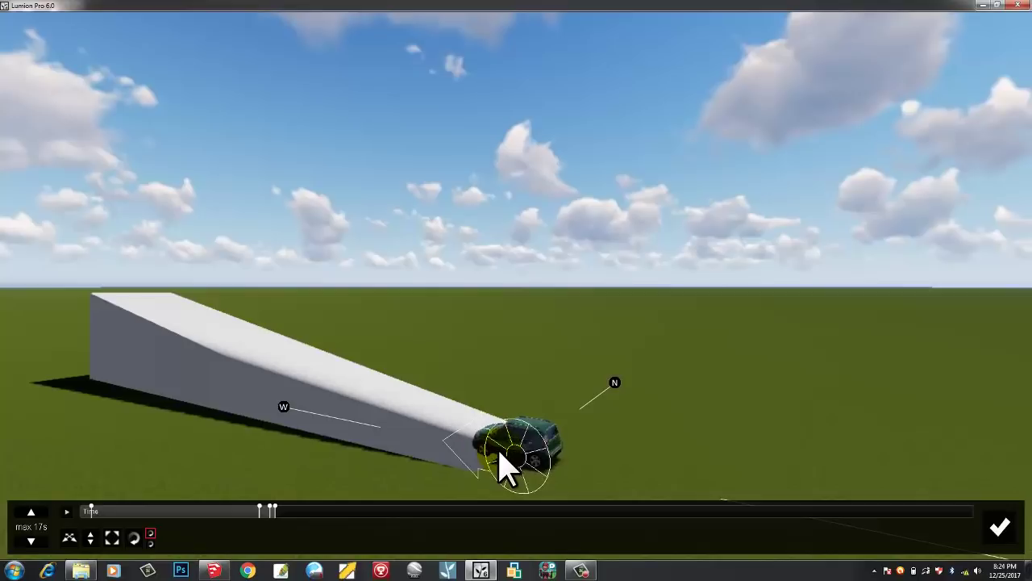
{"action": "left_click_drag", "start_coordinate": [499, 453], "coordinate": [501, 464]}
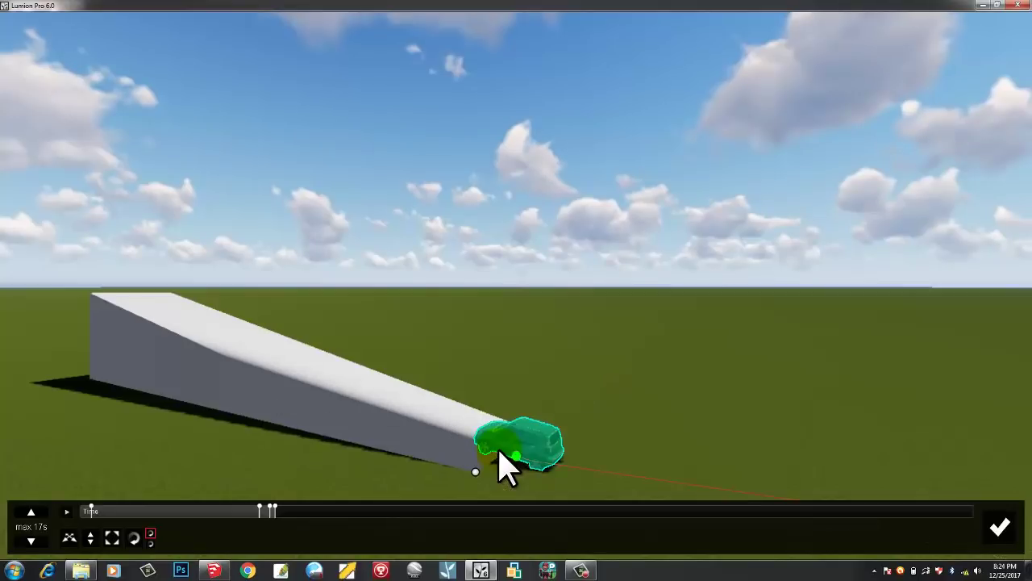
{"action": "left_click", "coordinate": [275, 511]}
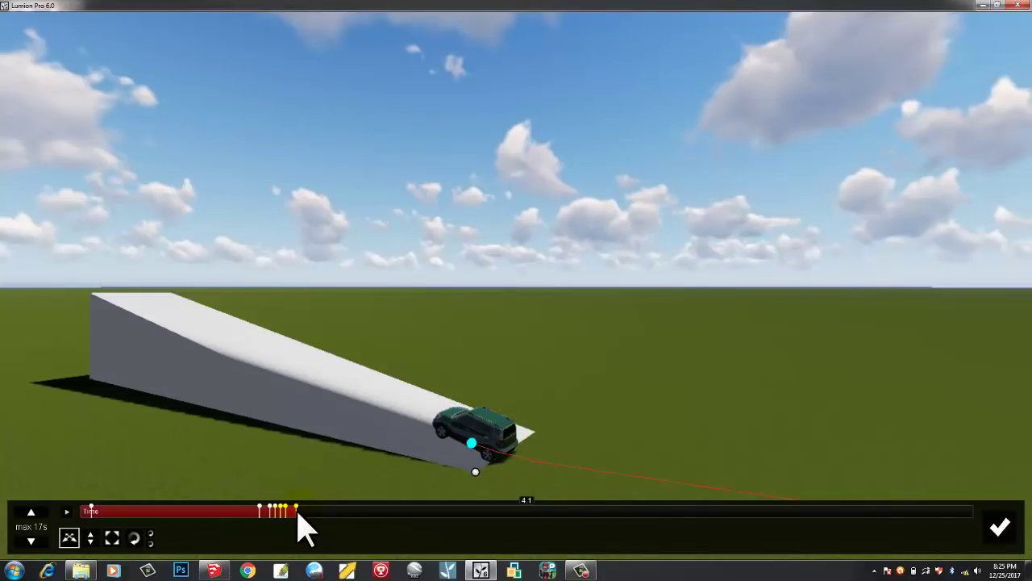
Step: Keyframe the car high on the ramp, just below its upper end, at 6.4 seconds
{"action": "left_click_drag", "start_coordinate": [297, 516], "coordinate": [417, 524]}
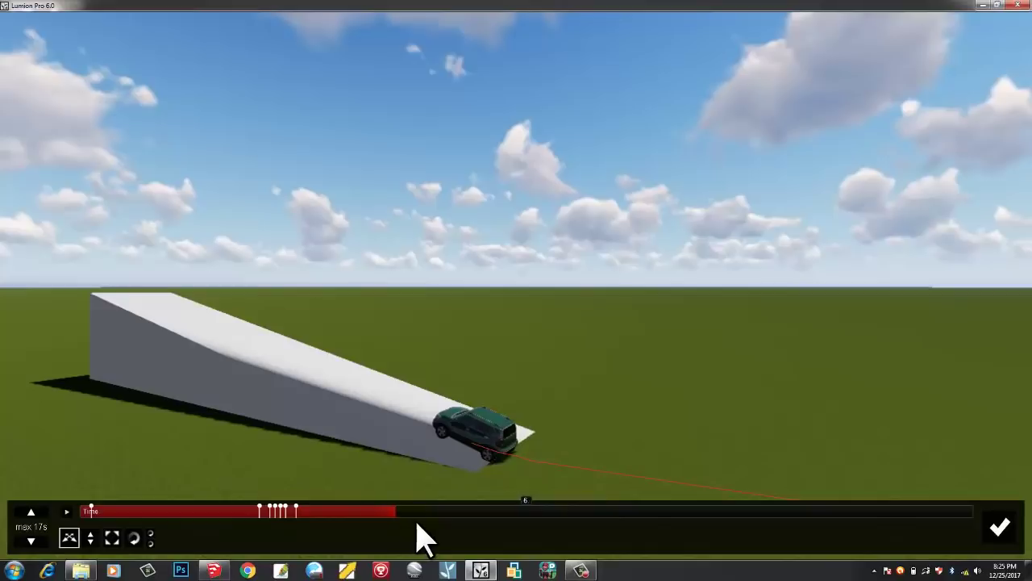
{"action": "left_click", "coordinate": [471, 444]}
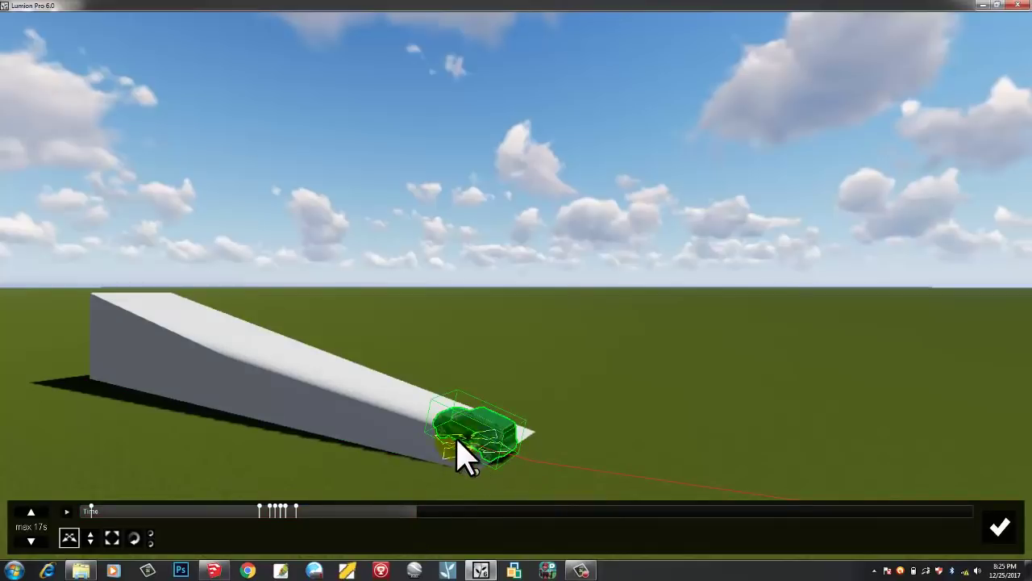
{"action": "left_click_drag", "start_coordinate": [460, 455], "coordinate": [207, 346]}
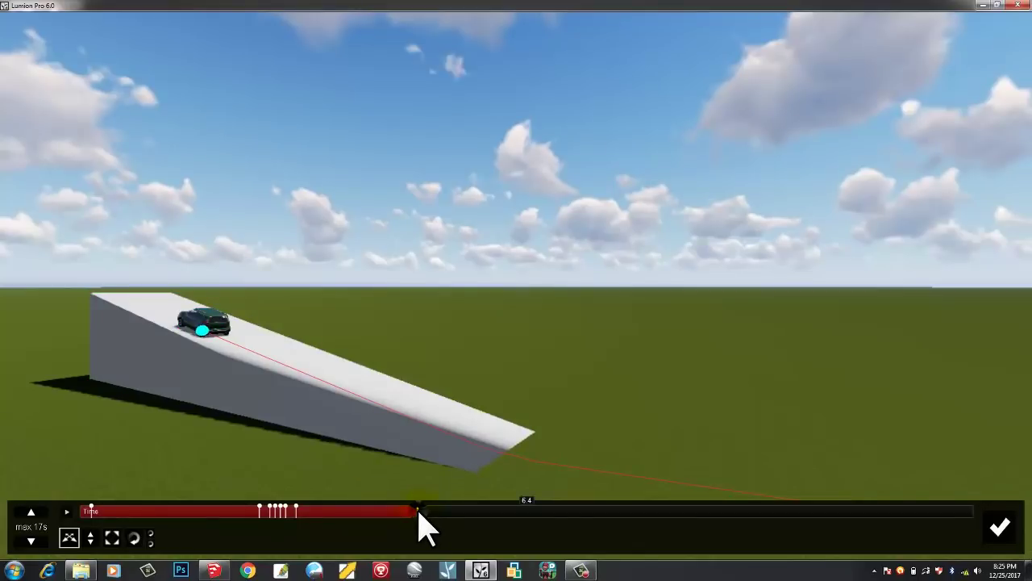
Step: Keyframe the car at the ramp's top at 15.5 seconds, and save the movement to play back in the clip
{"action": "left_click_drag", "start_coordinate": [419, 511], "coordinate": [838, 564]}
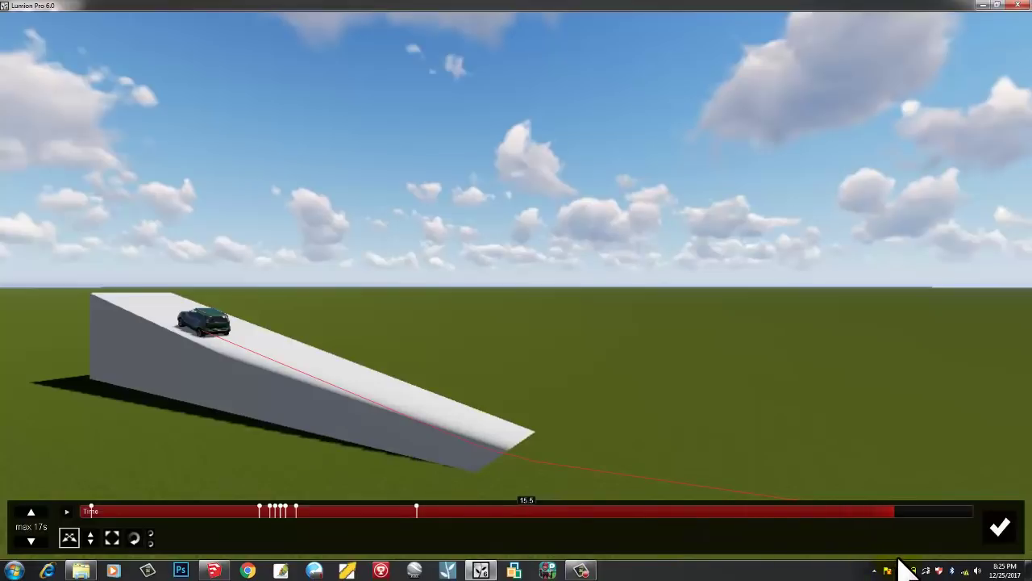
{"action": "left_click_drag", "start_coordinate": [898, 558], "coordinate": [897, 556]}
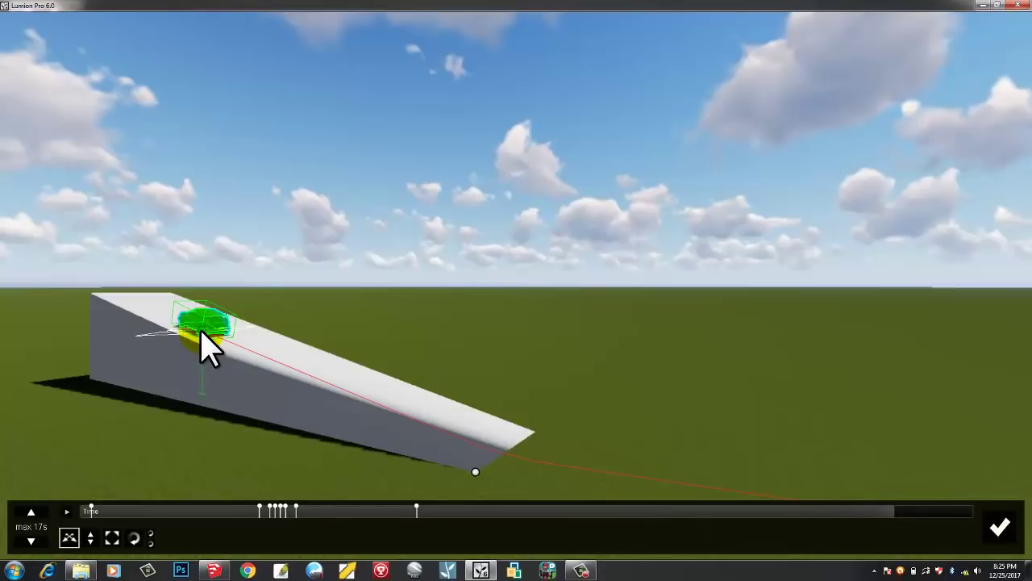
{"action": "mouse_move", "coordinate": [208, 343]}
{"action": "left_mouse_down"}
{"action": "mouse_move", "coordinate": [186, 338]}
{"action": "mouse_move", "coordinate": [148, 304]}
{"action": "left_mouse_up"}
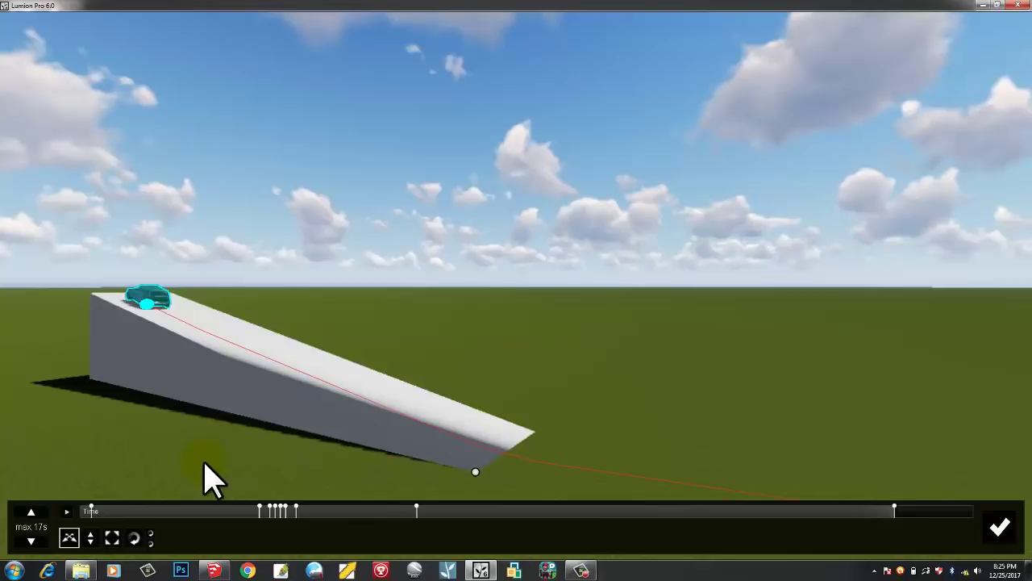
{"action": "left_click", "coordinate": [999, 529]}
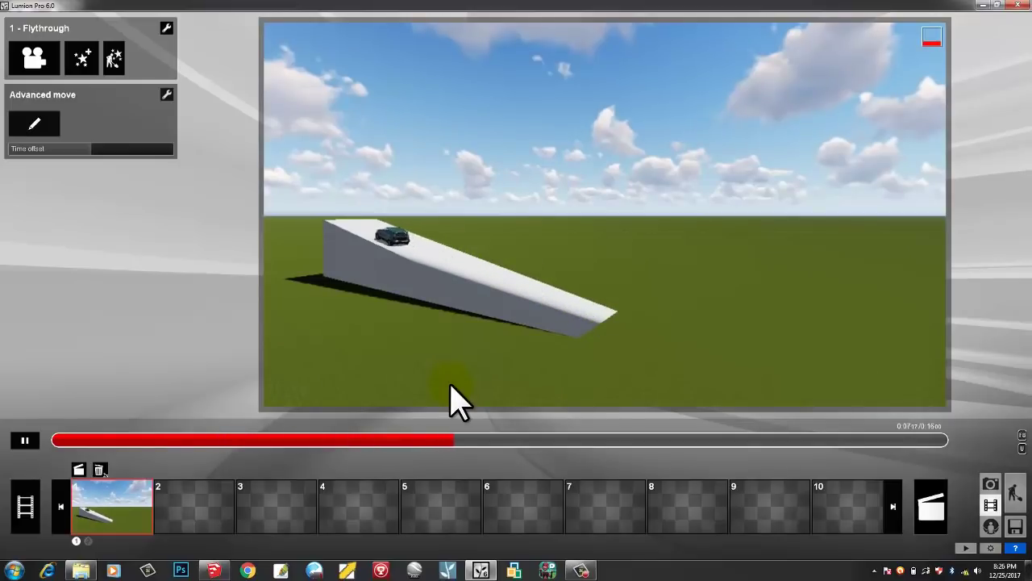
{"action": "mouse_move", "coordinate": [593, 575]}
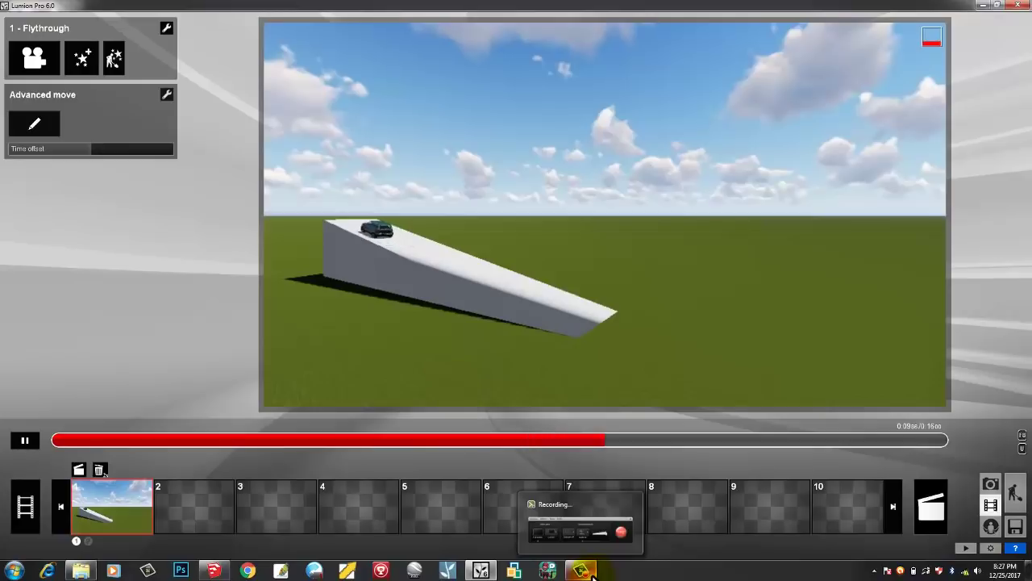